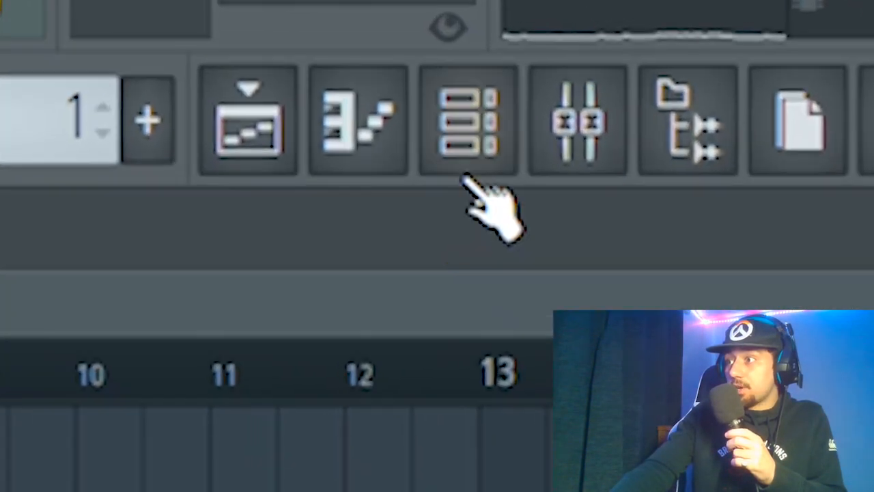
Show the channel rack over the playlist and shift its window slightly
click(654, 46)
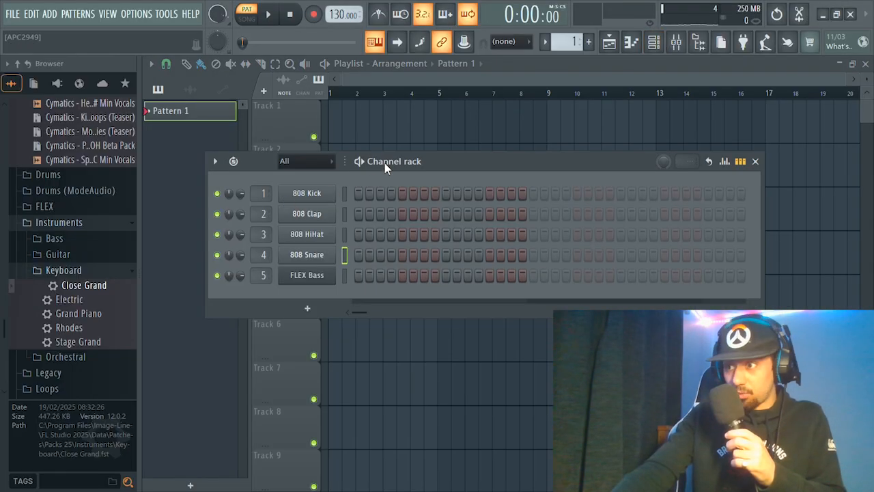
drag(385, 163, 390, 161)
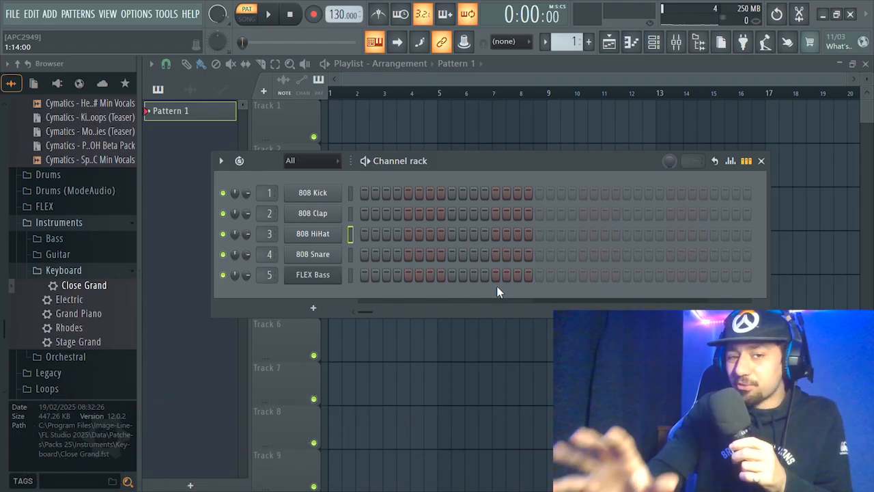
Try a test beat with kicks every four steps, offset claps, continuous hi-hats and snares on steps 5 and 13, and play it
click(366, 194)
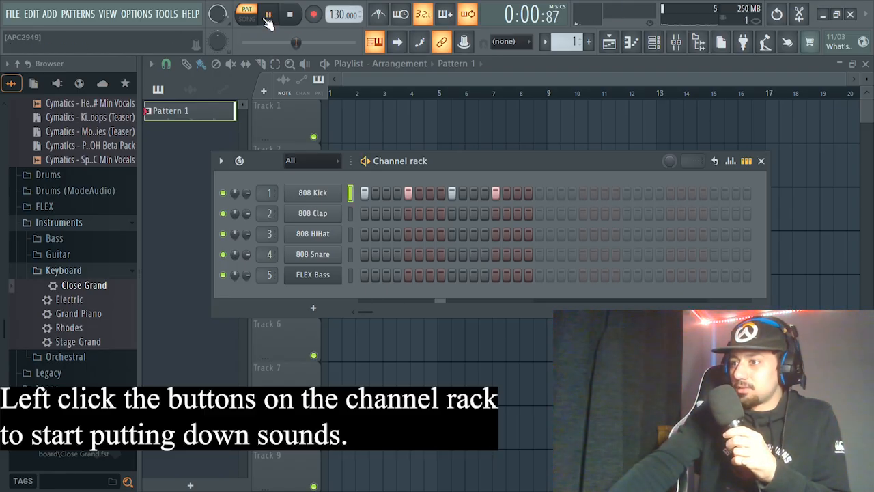
click(385, 213)
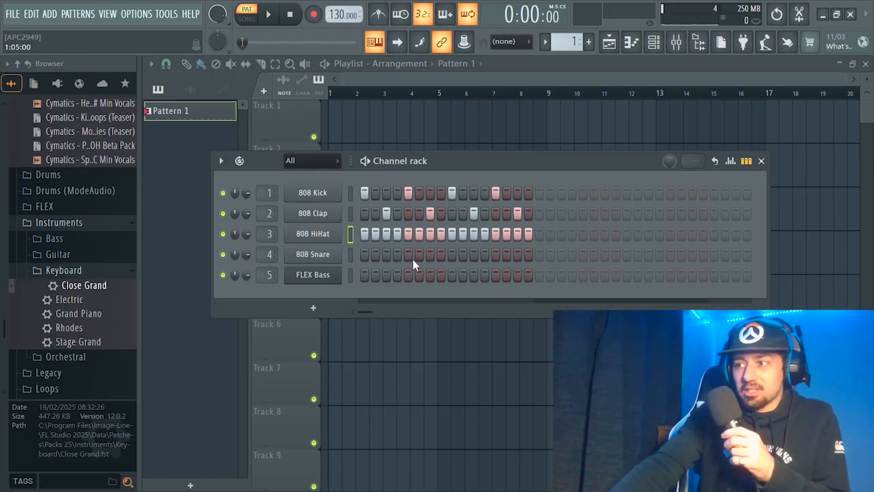
click(276, 22)
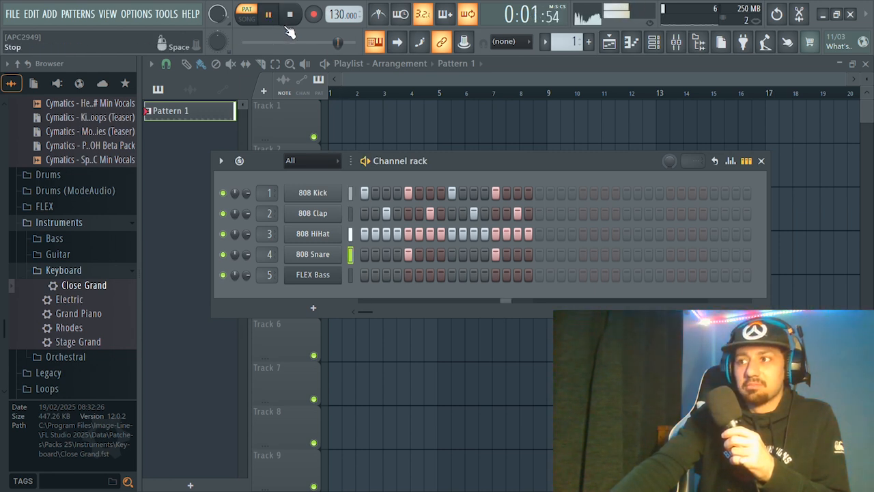
click(288, 19)
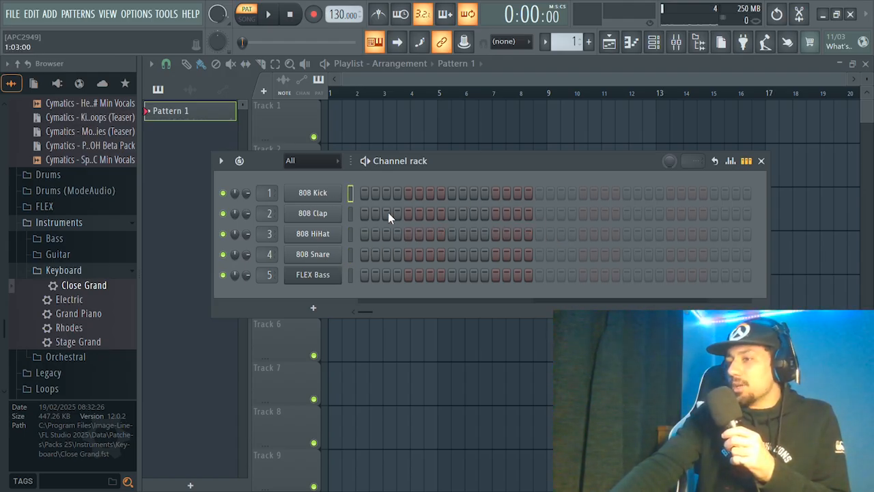
click(367, 191)
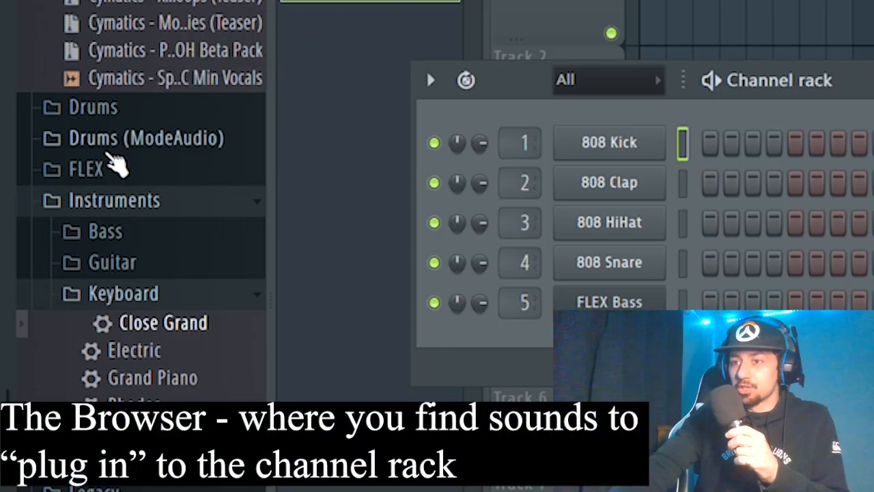
Browse the Cymatics sample packs and expand the Kick folder of the Trap Starter Pack
scroll(116, 75, up, 4)
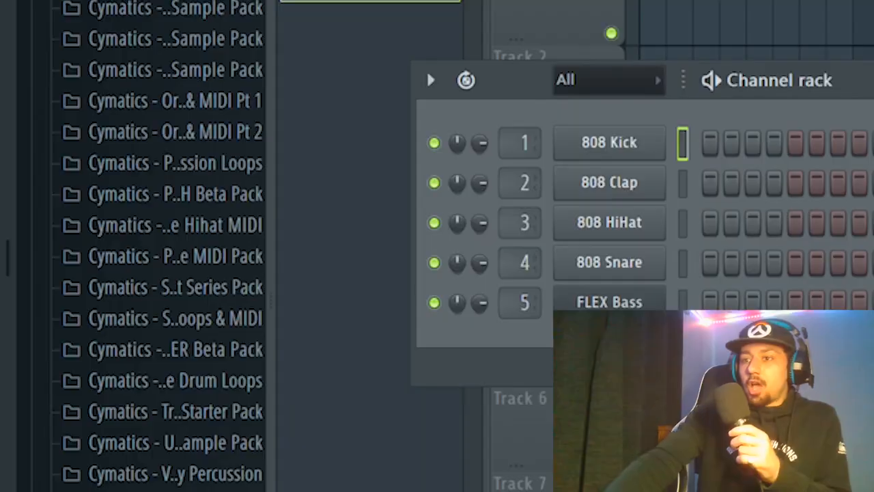
scroll(239, 374, down, 2)
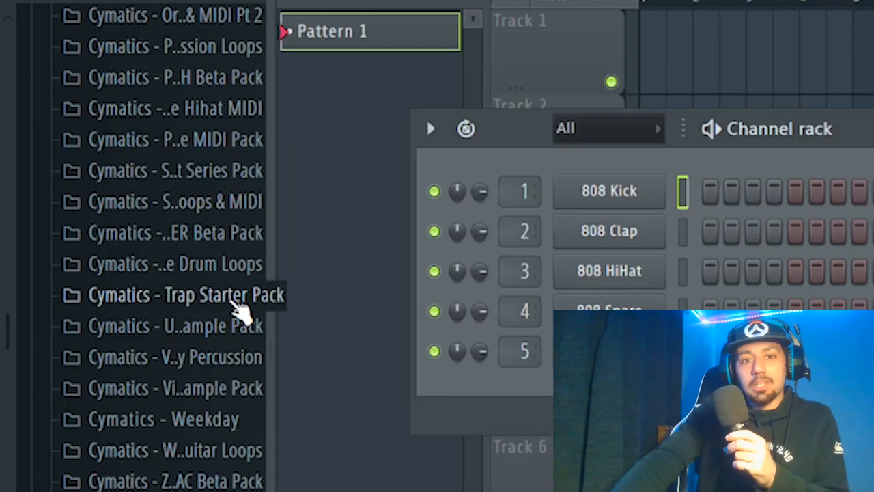
click(235, 299)
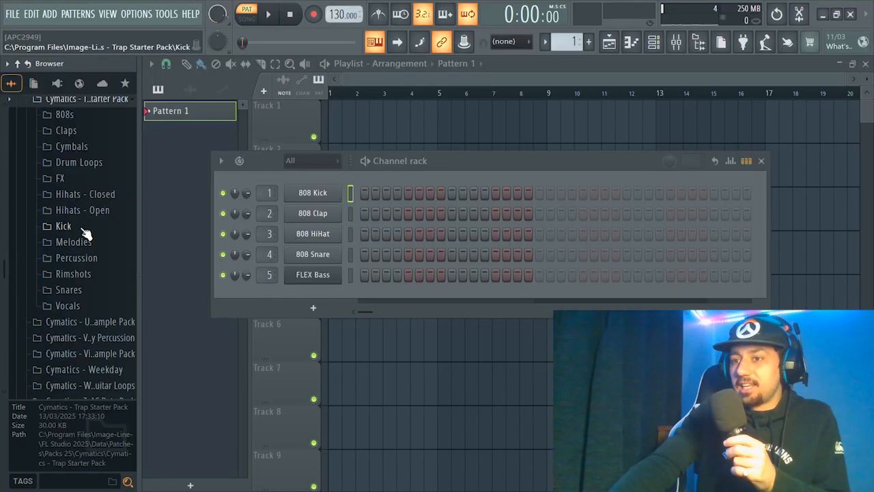
click(63, 226)
scroll(89, 179, down, 3)
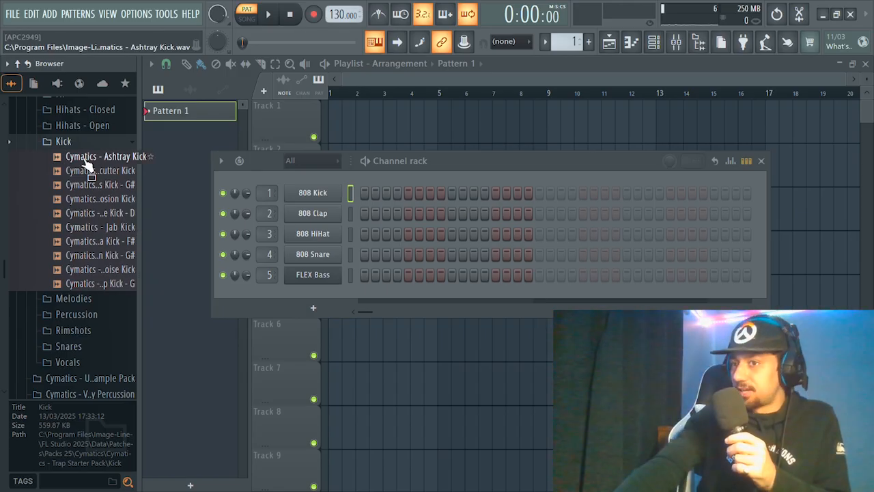
Audition the kick samples and replace the 808 Kick channel's sound with the Cymatics "..oise Kick" sample
click(86, 158)
click(85, 172)
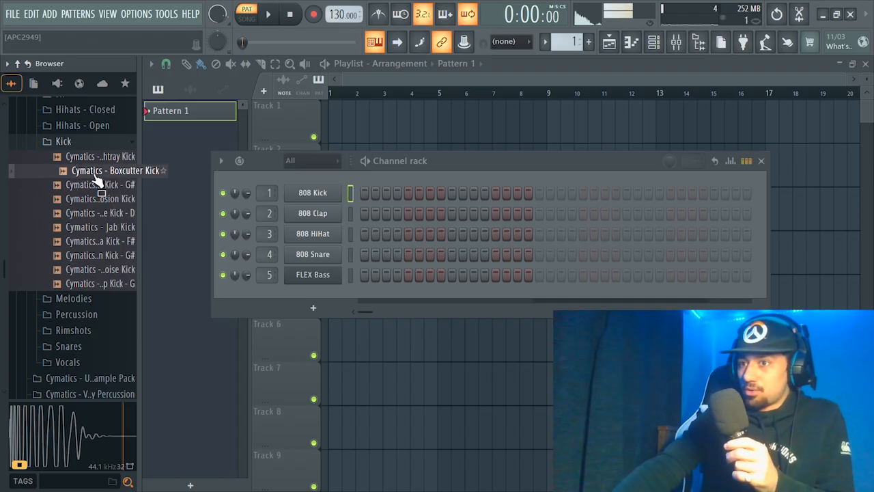
click(88, 185)
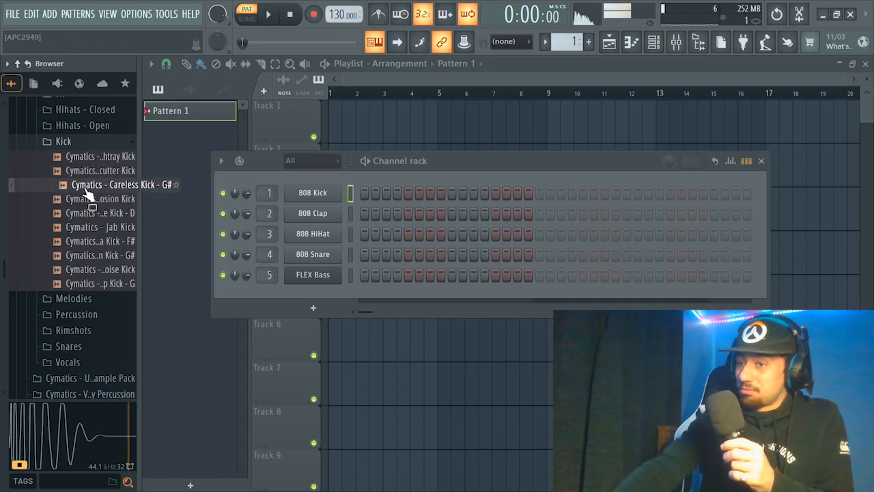
click(86, 198)
click(81, 213)
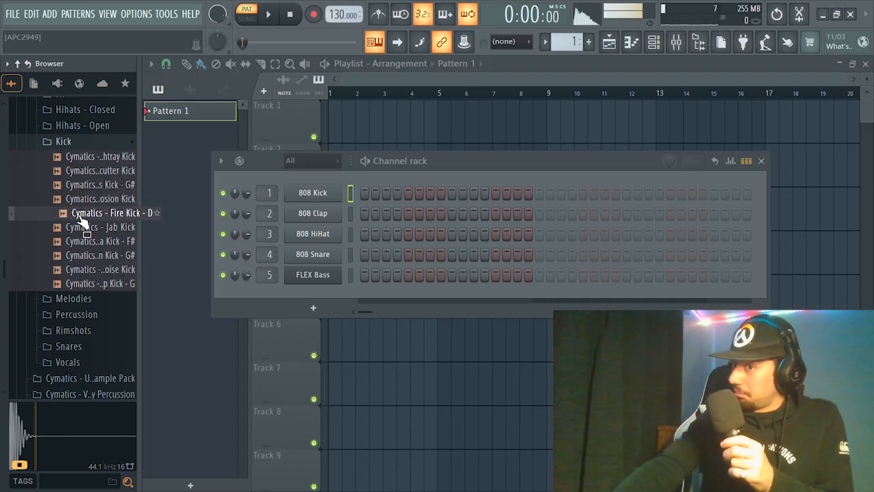
click(84, 227)
click(84, 241)
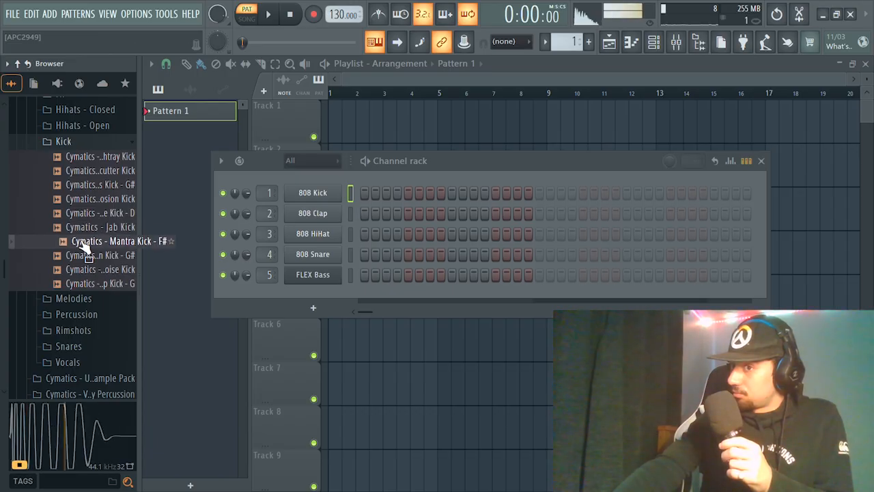
click(83, 255)
click(83, 269)
click(81, 271)
click(80, 272)
drag(80, 271, 331, 194)
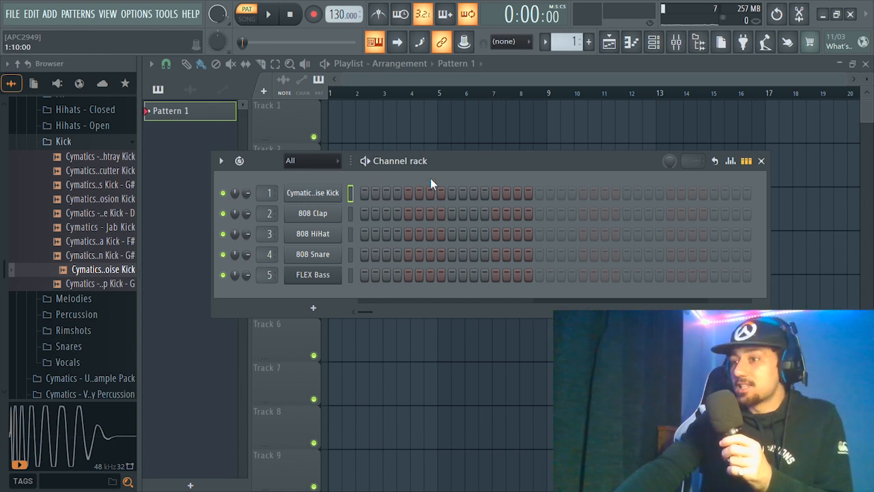
Audition samples from the Claps folder and replace the 808 Clap channel's sound with Cymatics - Trap Clap
click(88, 144)
scroll(102, 266, up, 1)
click(83, 216)
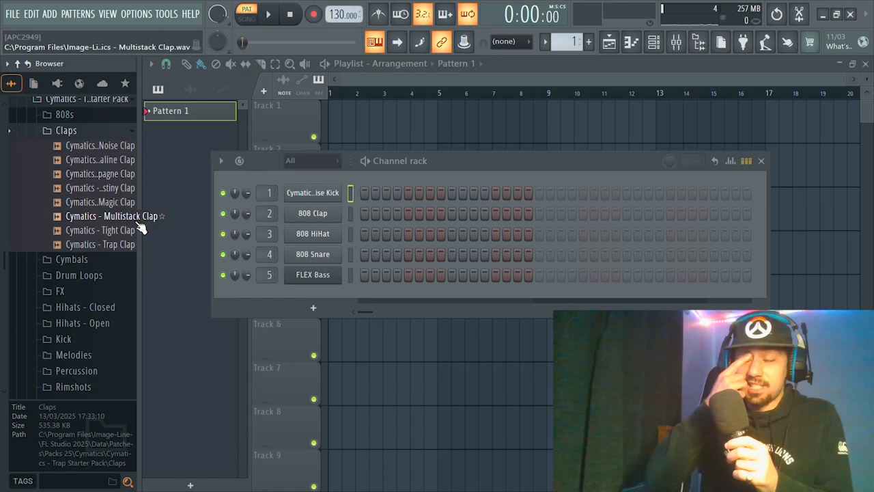
click(68, 244)
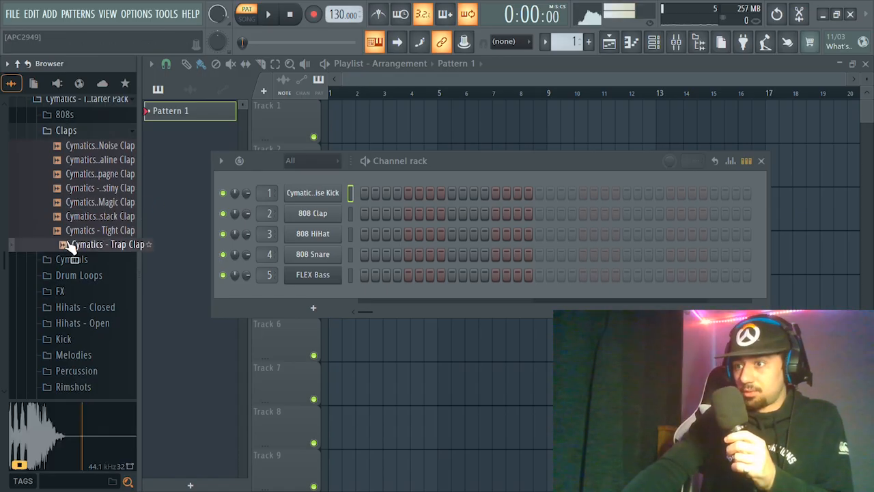
click(72, 230)
click(73, 218)
click(65, 245)
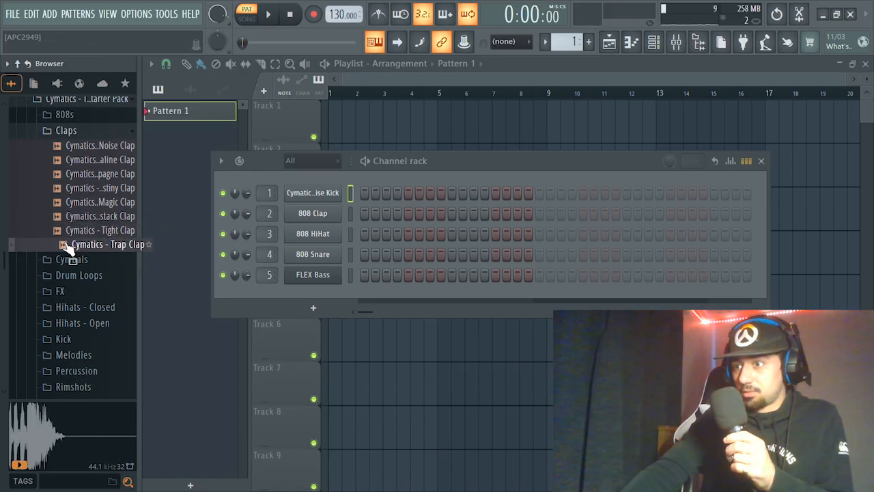
drag(78, 248, 383, 213)
Try several samples from the Hihats - Closed folder and replace the 808 HiHat channel's sound with Cymatics - Turbo Hihat
click(110, 197)
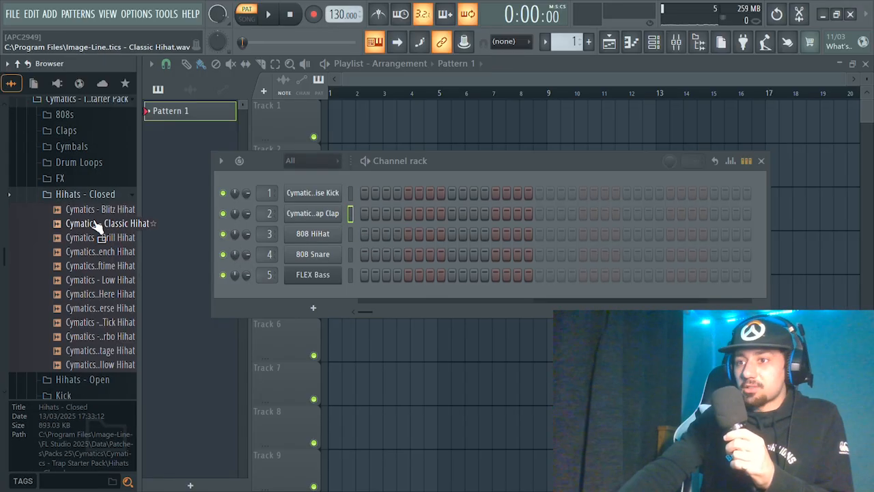
drag(103, 295, 328, 236)
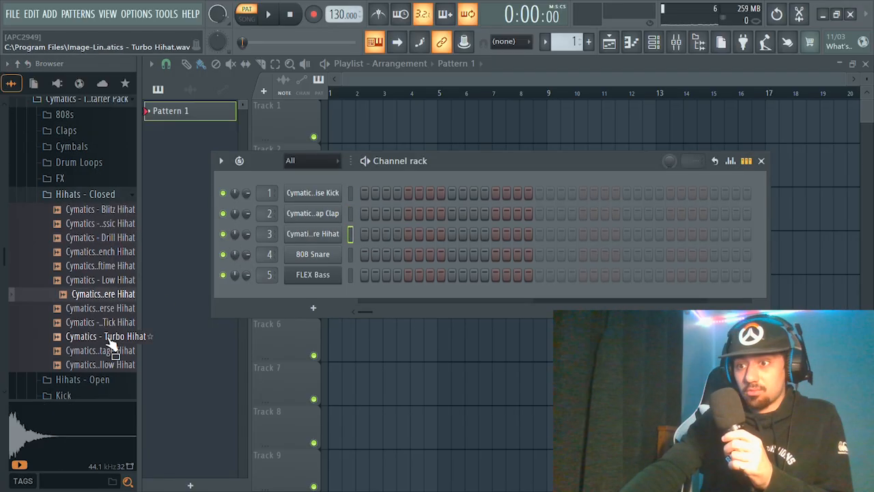
click(105, 326)
click(80, 308)
click(89, 352)
click(87, 337)
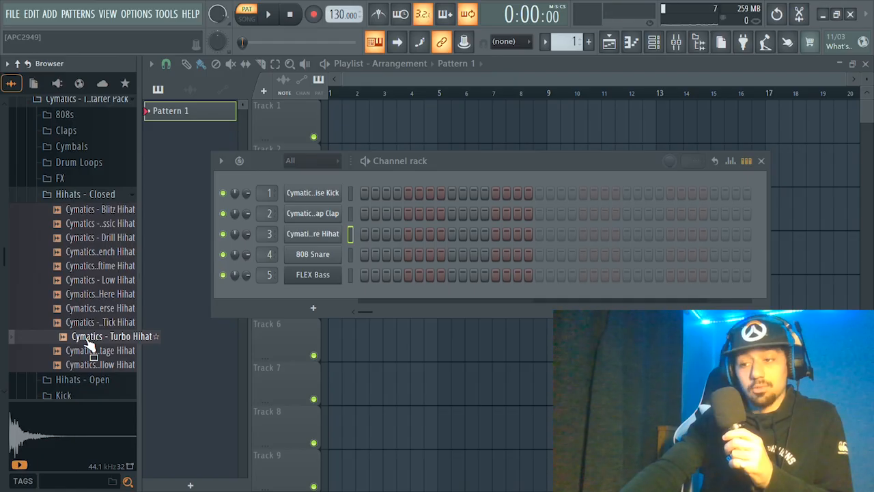
drag(89, 345, 318, 232)
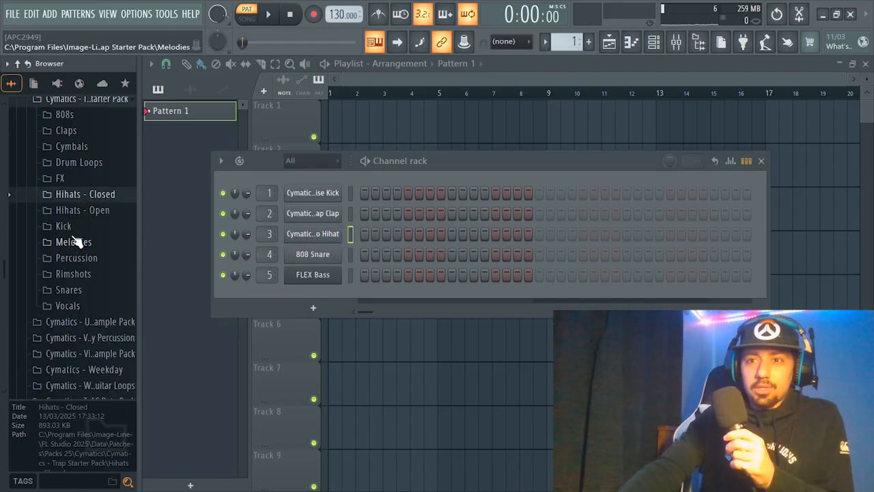
Replace the 808 Snare channel's sound with Cymatics - Drip Snare 2 - F from the Snares folder
click(82, 292)
click(75, 198)
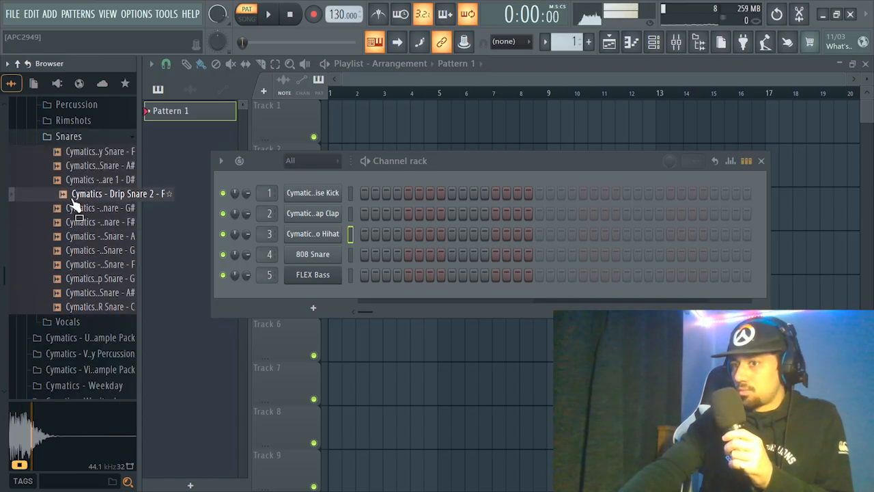
drag(75, 205, 200, 251)
drag(310, 255, 310, 254)
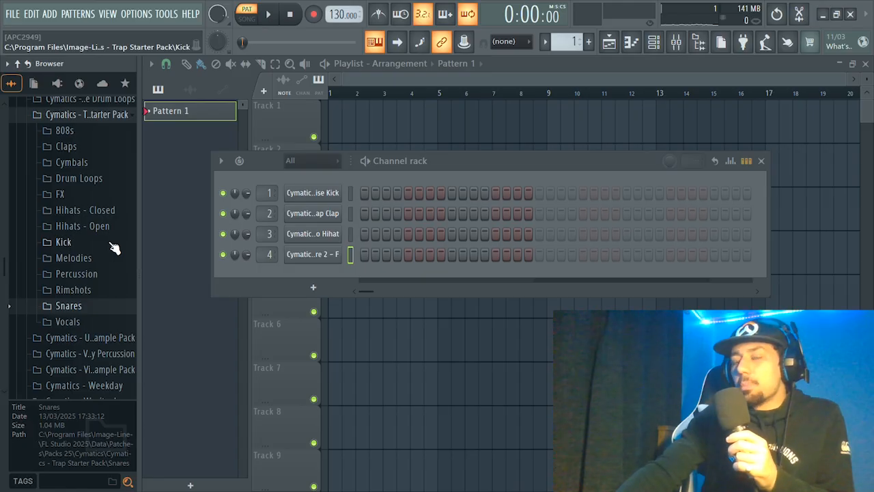
Preview Cymatics - 808 Mini - C from the 808s folder and add it as a new fifth channel
click(74, 131)
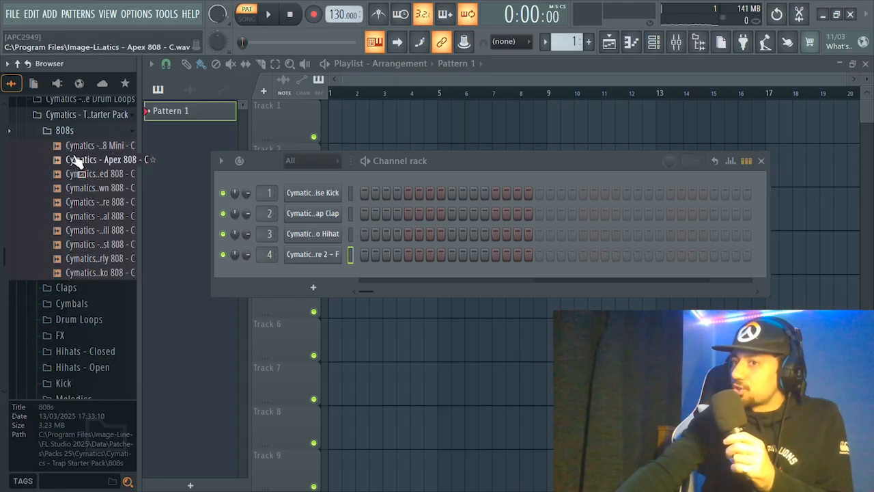
click(76, 149)
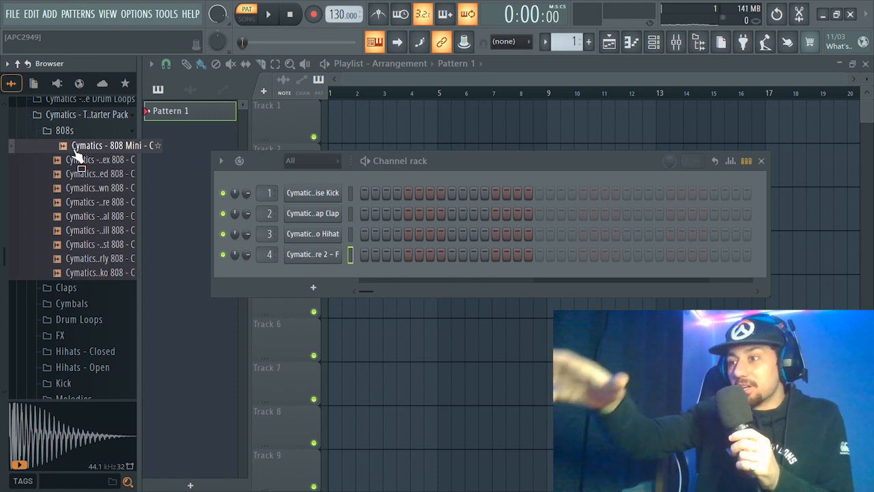
click(76, 152)
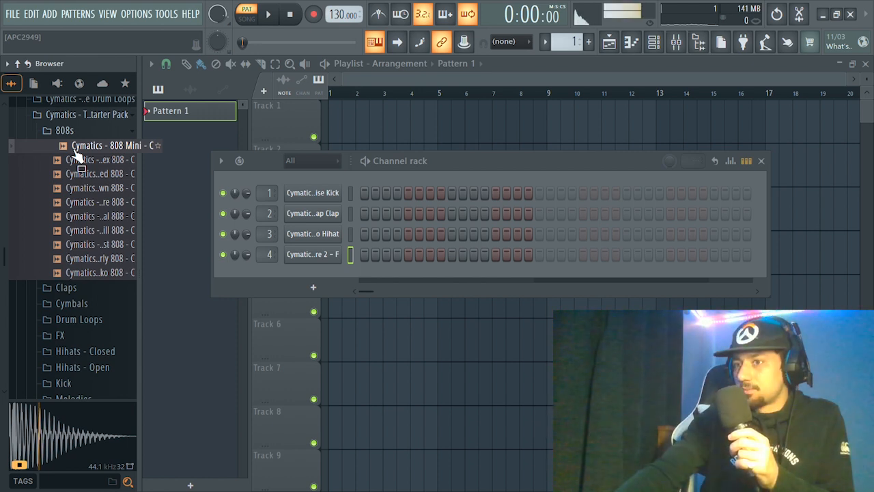
drag(76, 153, 334, 314)
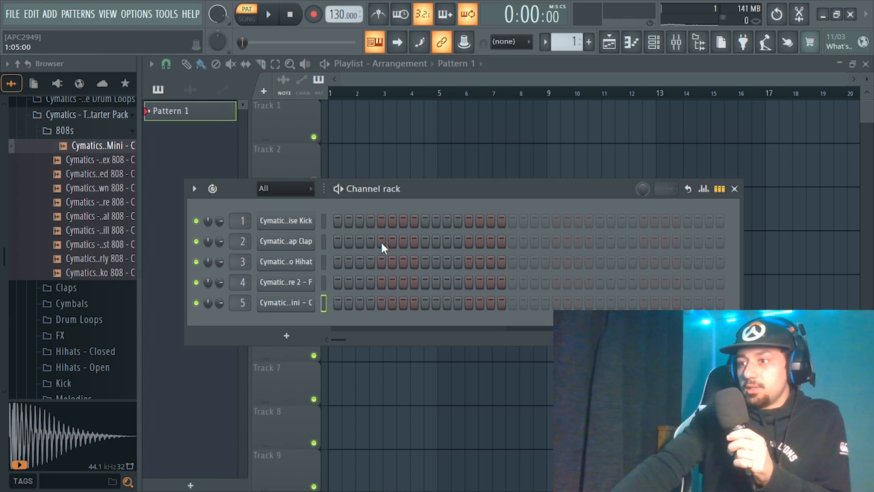
Place claps on steps 5 and 13, fill the hi-hat channel on every second step, and play the pattern
click(371, 242)
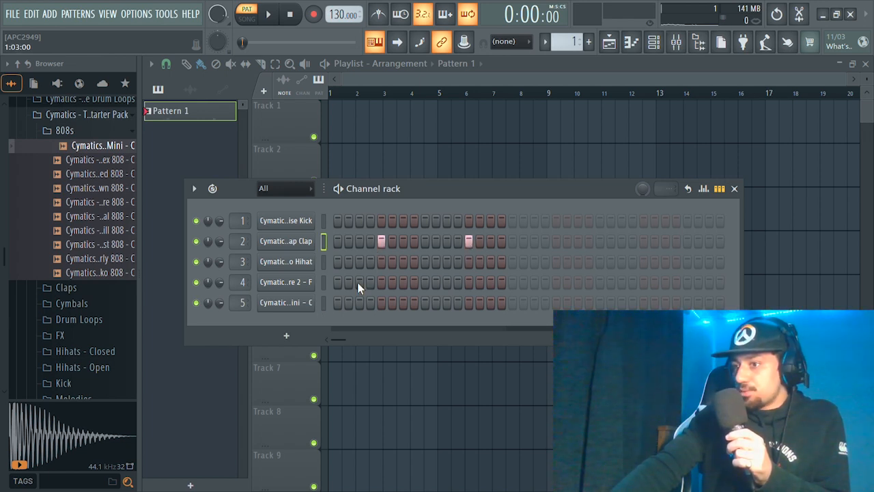
right_click(304, 262)
click(337, 263)
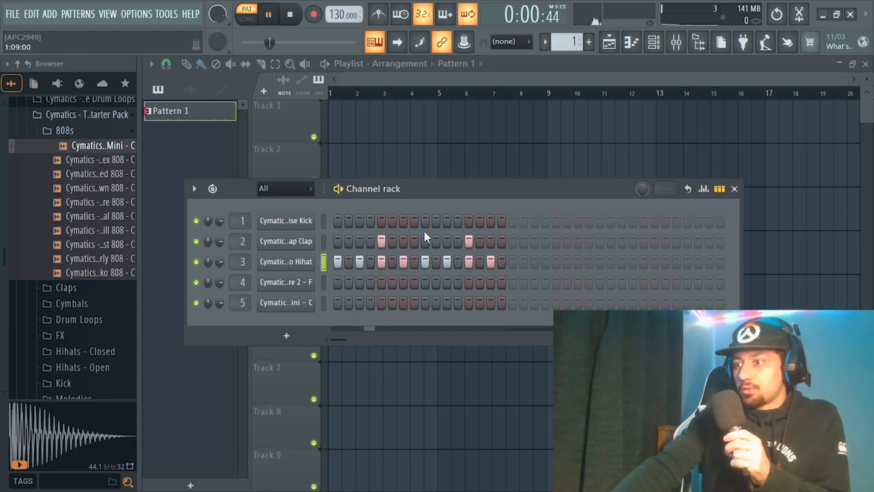
click(294, 21)
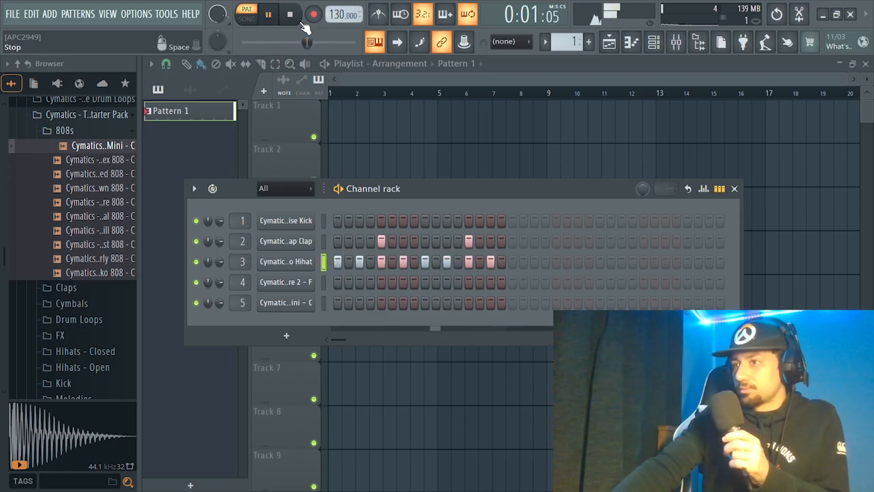
Replace the two claps with a single clap on step 9 and place kicks on steps 1 and 15
click(426, 240)
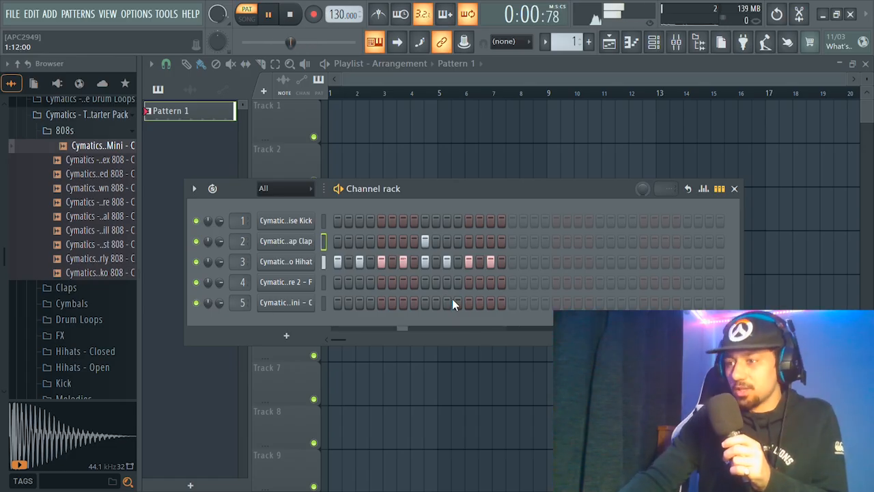
click(337, 220)
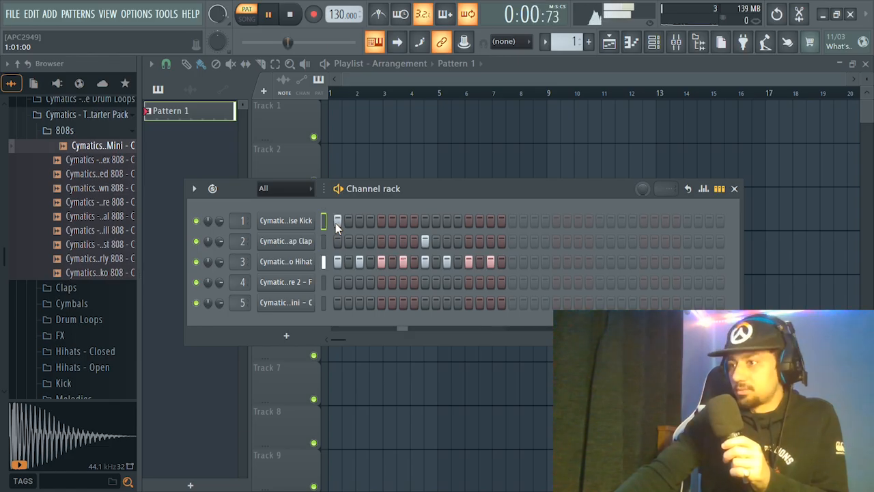
click(469, 221)
click(468, 221)
click(490, 220)
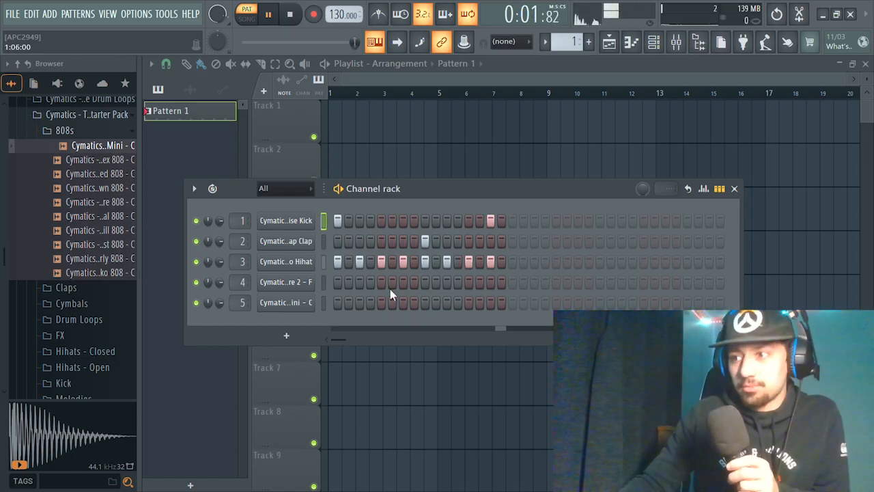
Stop playback and extend the pattern with hi-hats every second step, claps on 25, 41 and 57, and kicks on 21, 33, 47 and 53
key(space)
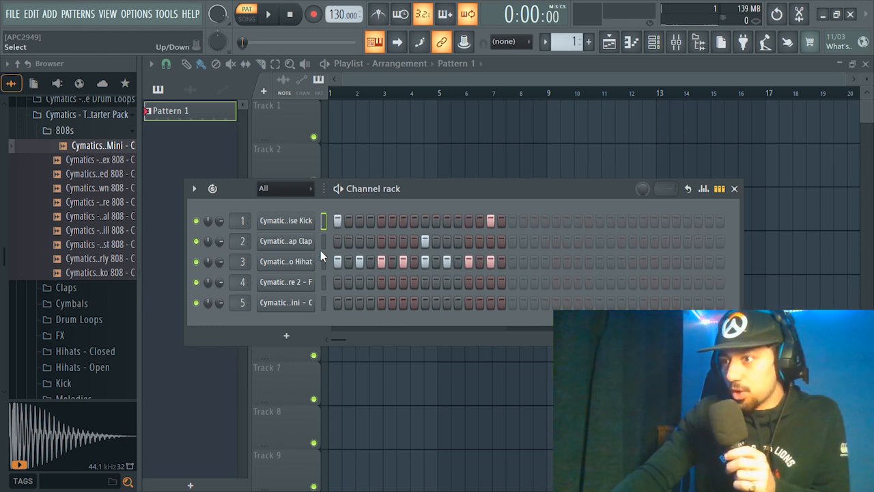
click(512, 263)
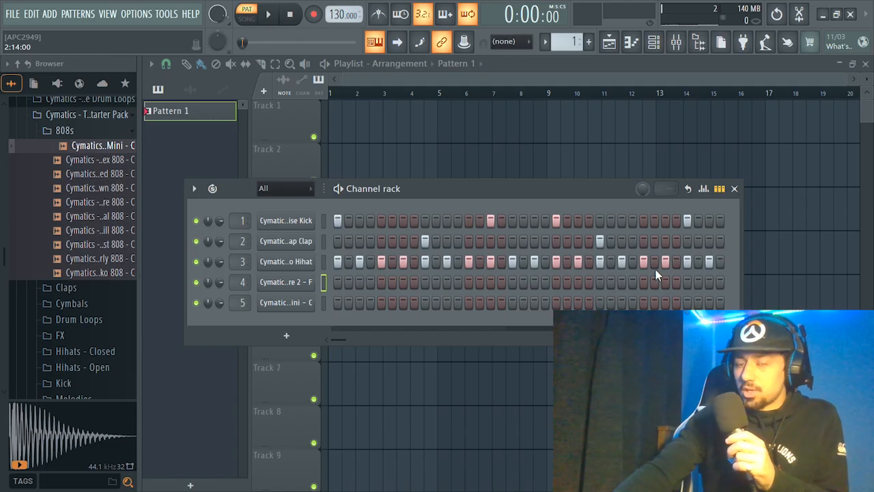
Remove the kick on step 15 and place Drip Snare 2 hits on steps 15 and 19
drag(655, 271, 506, 277)
drag(694, 257, 551, 264)
drag(641, 269, 670, 276)
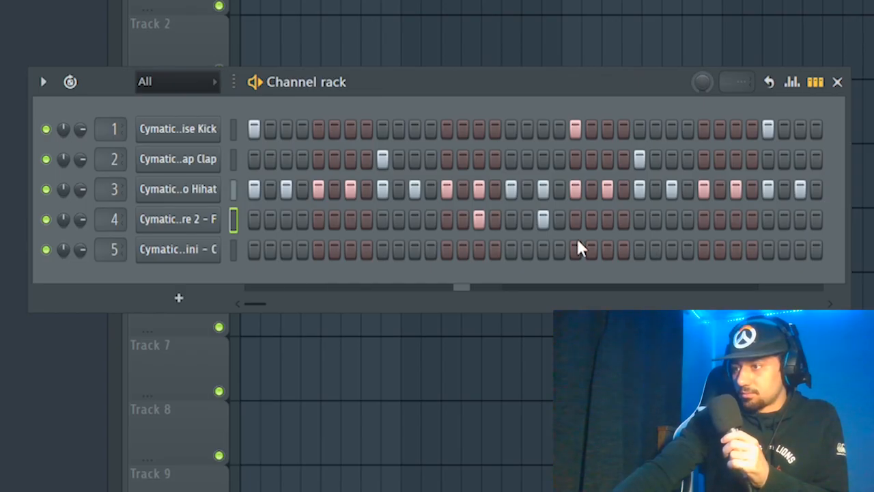
Add two more Drip Snare 2 hits at the end of the pattern, on steps 61 and 63
drag(661, 230, 469, 205)
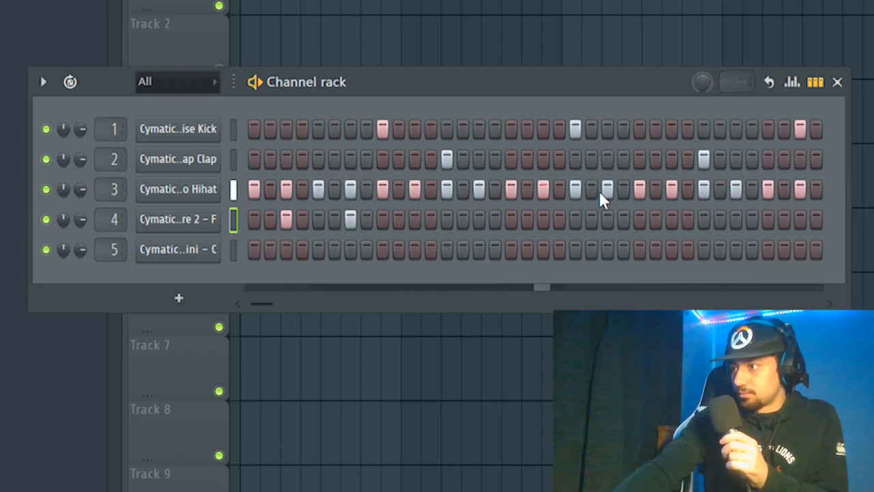
drag(640, 193, 415, 196)
drag(612, 200, 466, 202)
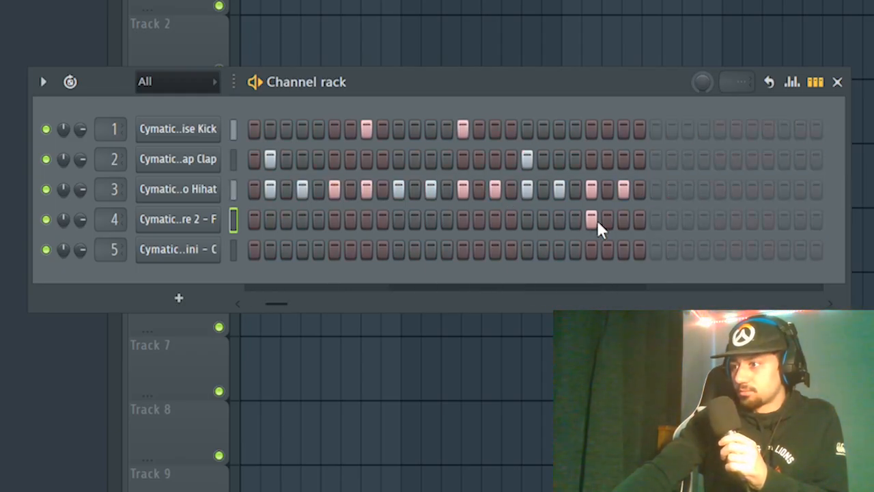
drag(621, 219, 607, 219)
mouse_move(607, 219)
mouse_down()
mouse_move(734, 239)
mouse_move(634, 218)
mouse_up()
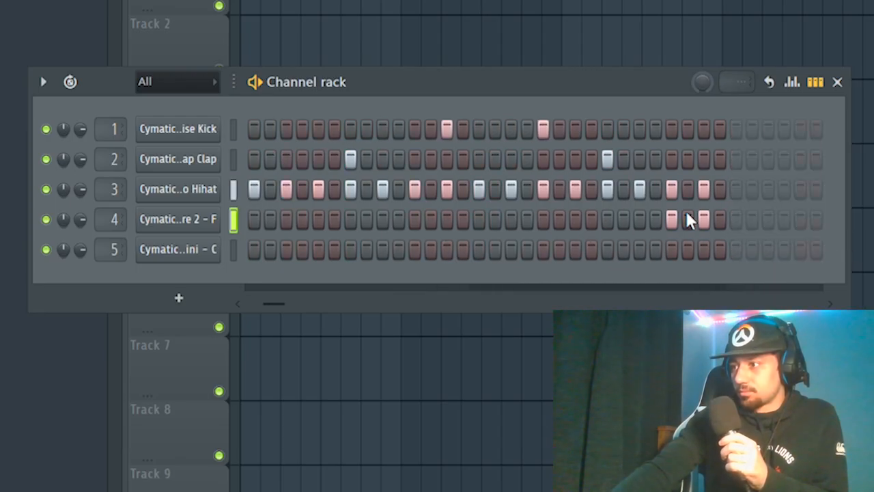
Play the extended drum pattern and check the kick, clap, hi-hat and snare placement along its full length
drag(687, 213, 757, 246)
drag(479, 195, 751, 321)
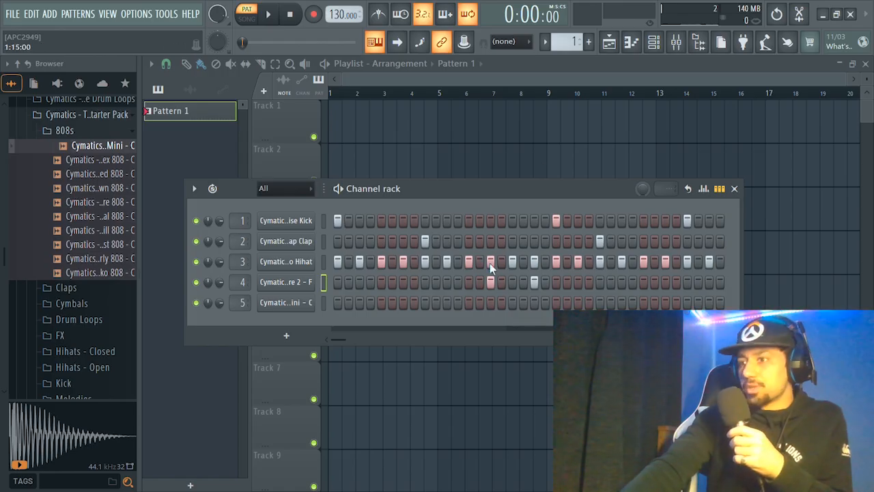
click(270, 15)
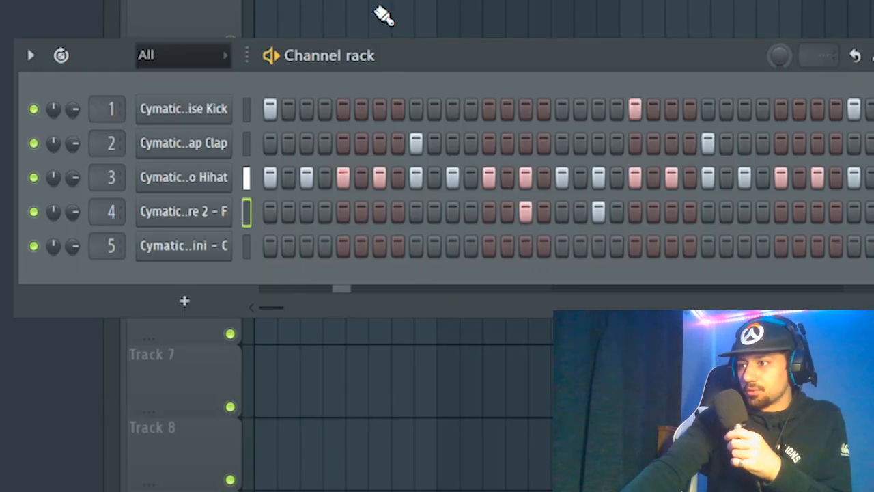
drag(609, 239, 592, 239)
drag(681, 140, 201, 219)
drag(732, 143, 525, 158)
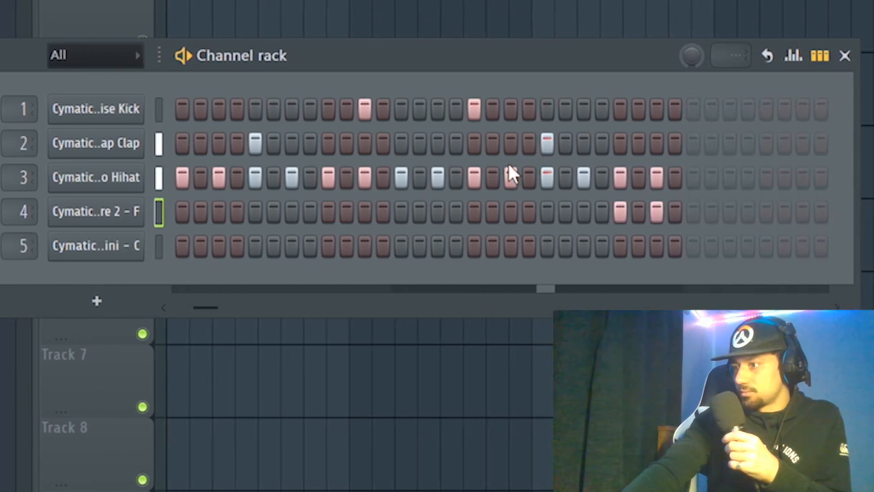
drag(430, 179, 776, 199)
drag(331, 164, 638, 140)
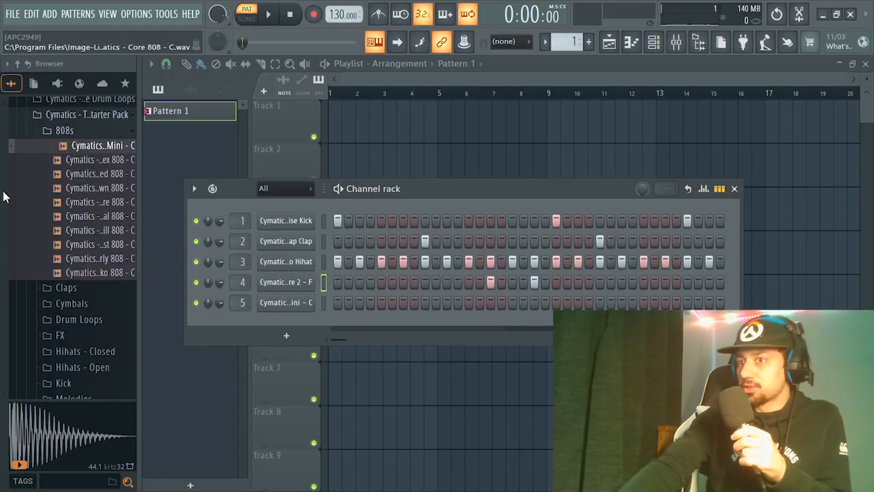
Collapse the Cymatics - Trap Starter Pack folder and open the Cymatics - Apex One Shots Vol 3 folder
click(60, 122)
scroll(60, 123, up, 10)
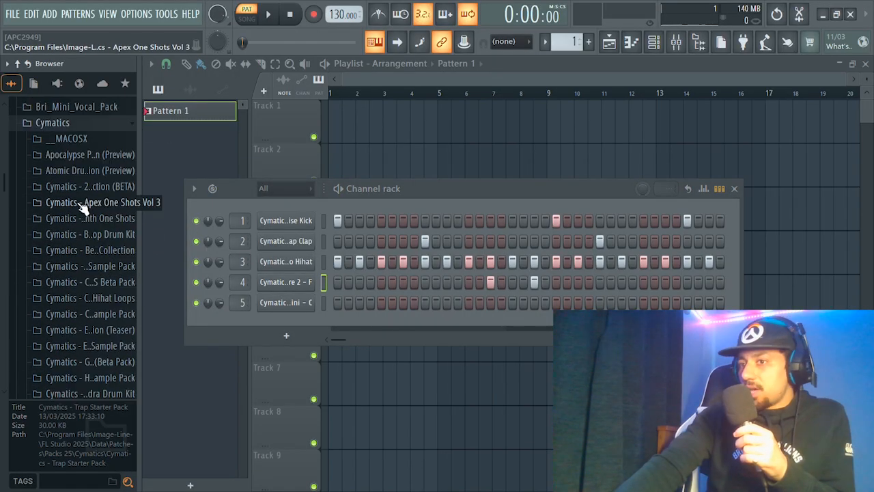
click(82, 206)
Preview several instrument and keys one-shots and add Cymatics - KEYS Heavy - C as a new sixth channel
scroll(75, 205, down, 3)
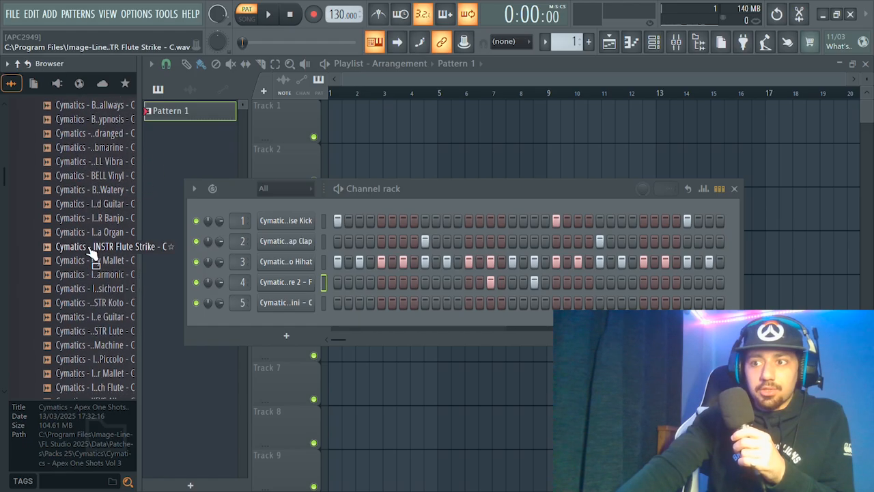
click(86, 346)
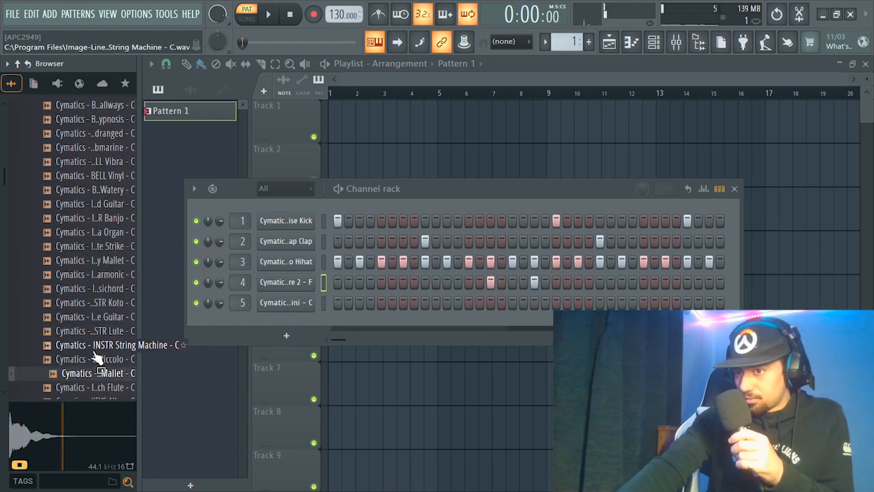
click(93, 360)
key(Down)
key(Down)
key(Down)
key(Down)
key(Down)
key(Down)
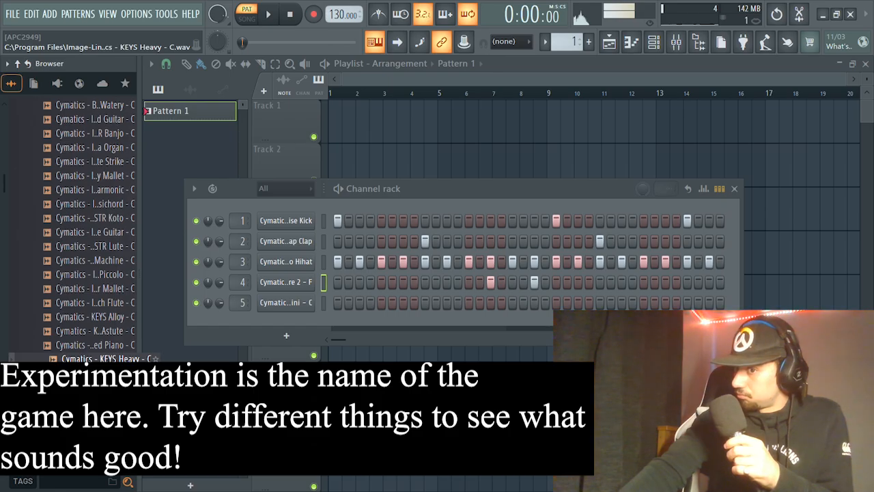
drag(103, 359, 251, 338)
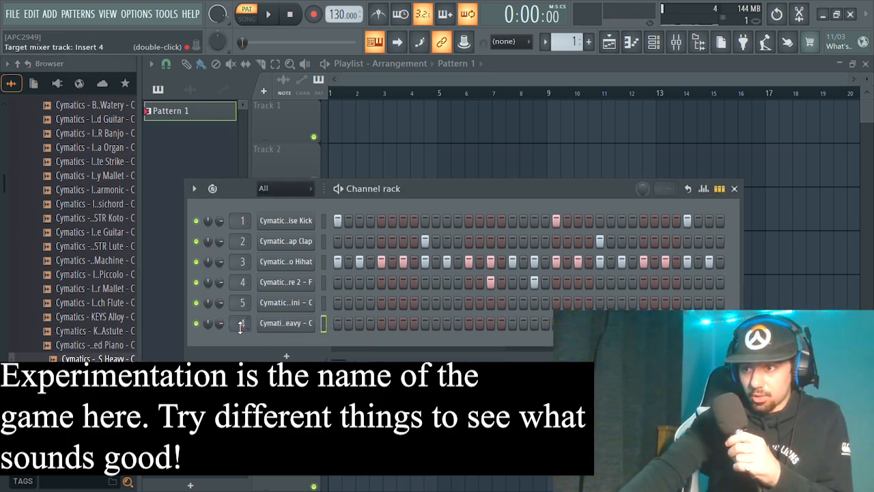
Add Cymatics - PAD Flume - C as the seventh channel and the Clarity one-shot as the eighth channel
scroll(75, 300, down, 5)
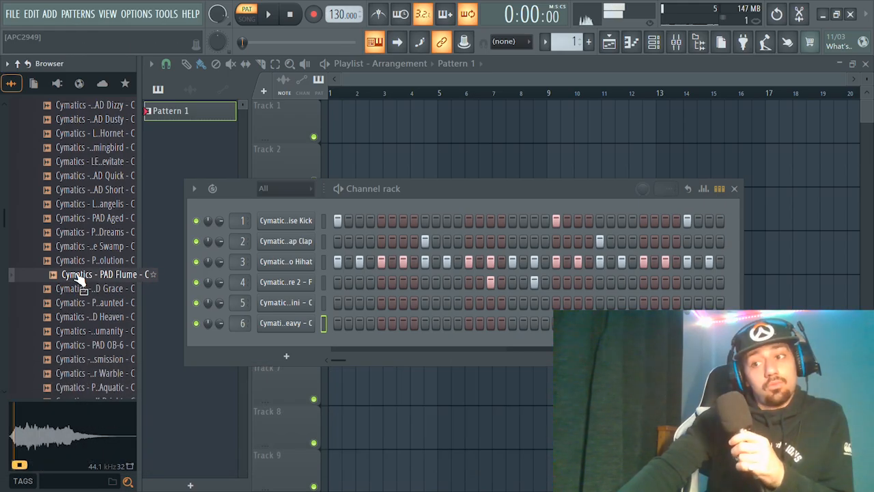
drag(79, 276, 259, 345)
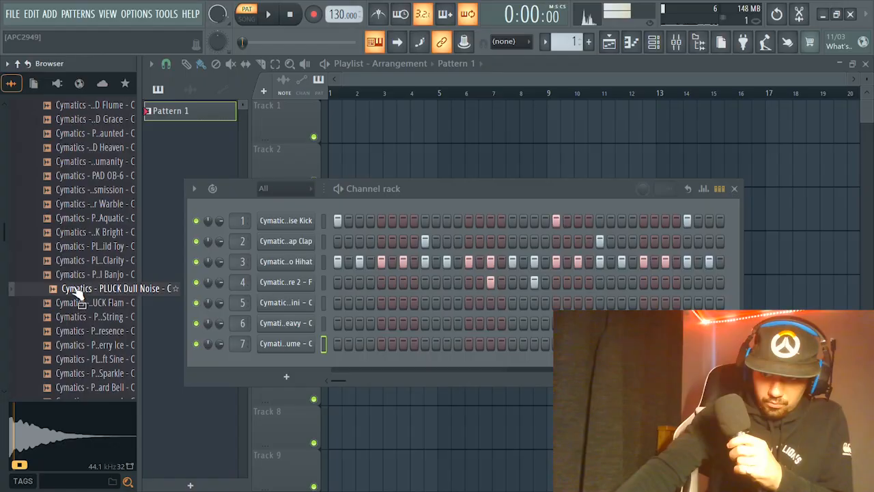
drag(78, 260, 259, 381)
Preview further pluck one-shots and add Cymatics - PLUCK Raspberry Ice - C as the ninth channel
scroll(77, 313, down, 2)
click(74, 292)
click(72, 278)
click(70, 265)
drag(69, 267, 247, 386)
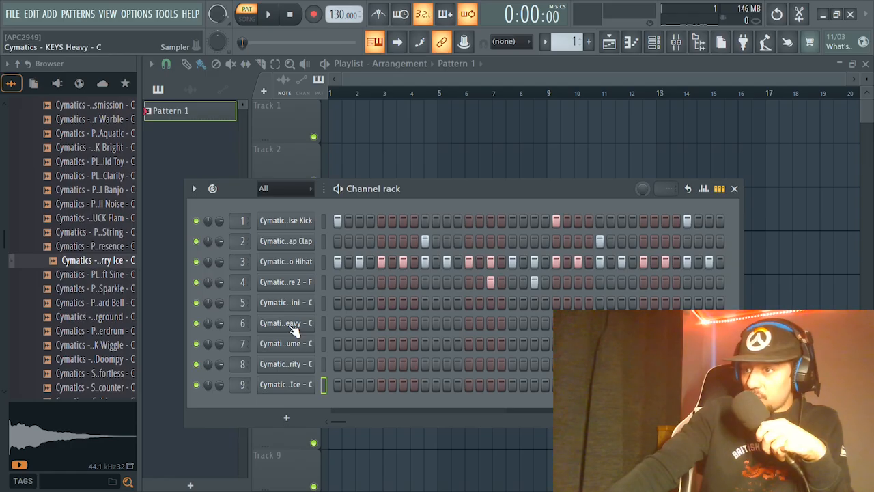
View the piano roll for the KEYS Heavy channel and return to the channel rack
right_click(292, 326)
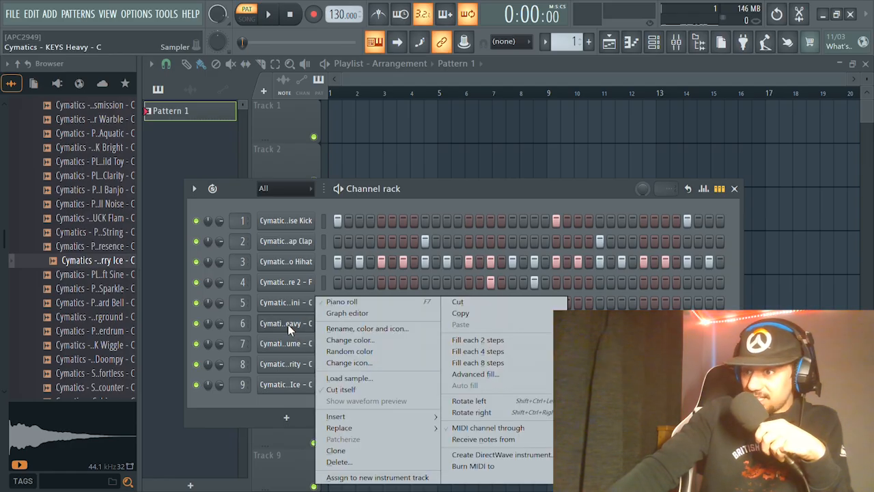
click(335, 302)
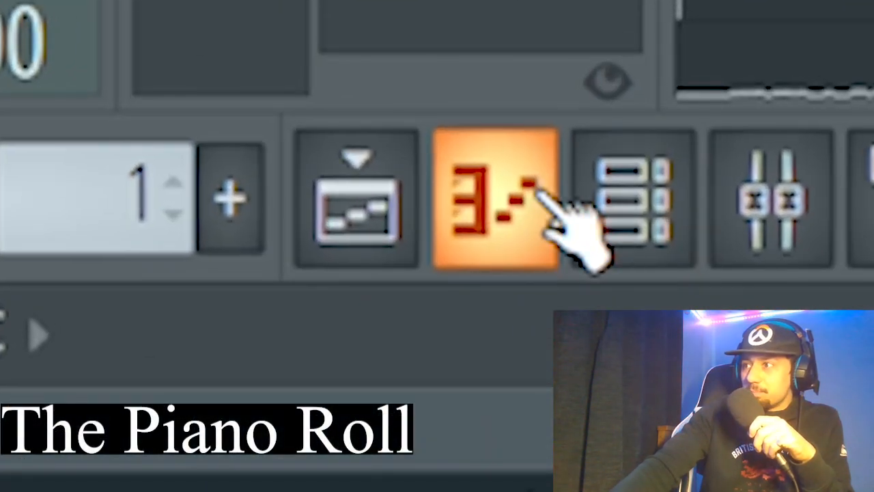
click(502, 218)
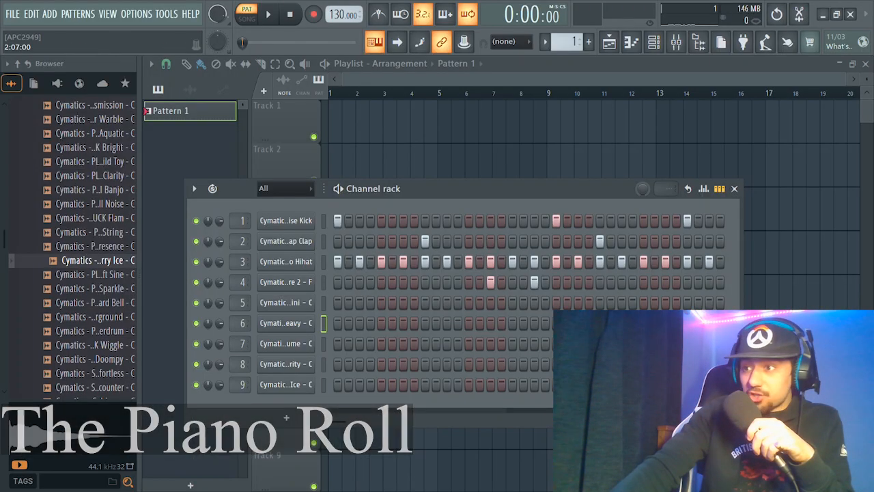
click(637, 44)
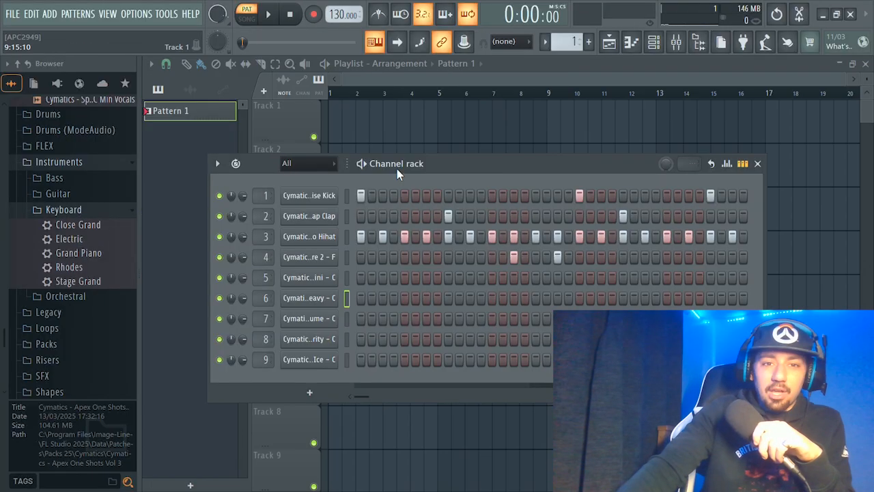
Find the Keyboard folder among the Instruments packs and add Close Grand as a new tenth channel
scroll(75, 260, up, 4)
scroll(61, 178, down, 4)
click(68, 165)
click(71, 165)
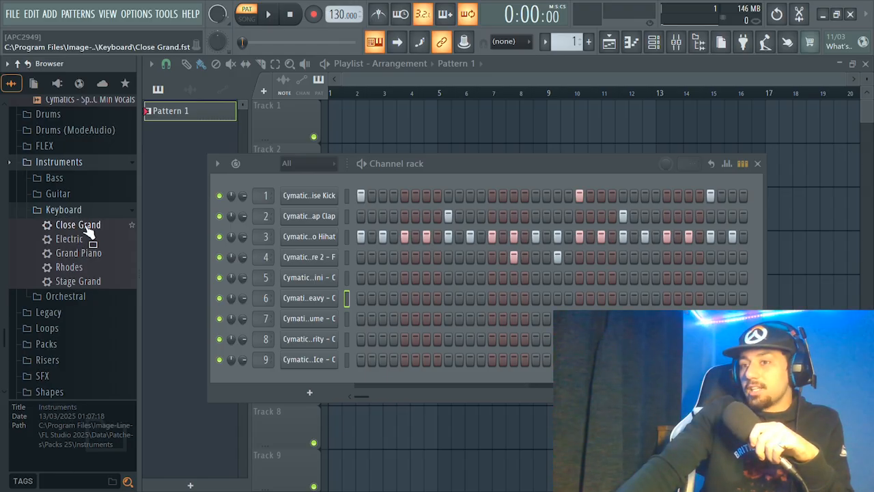
drag(86, 228, 99, 226)
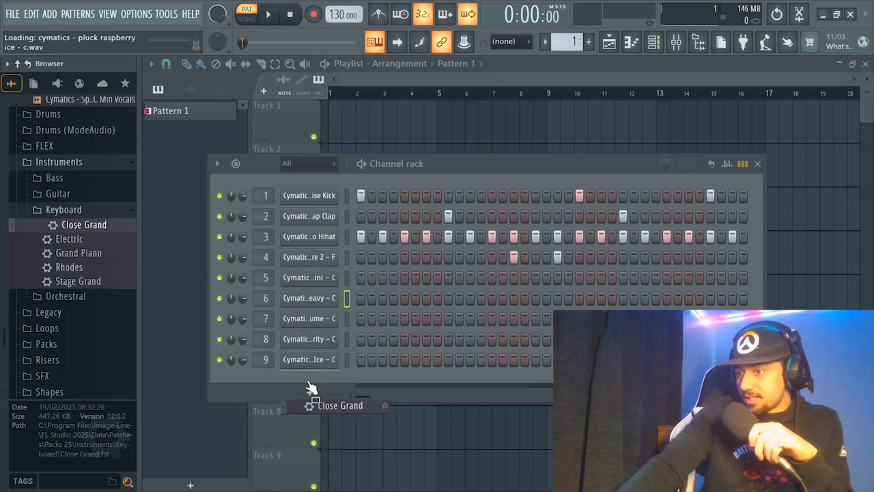
drag(308, 388, 306, 386)
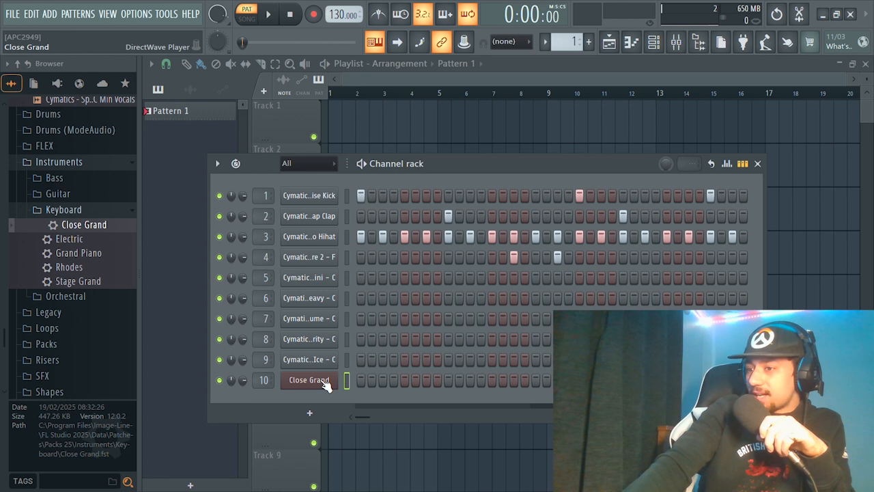
Open the Close Grand channel's piano roll and draw a one-bar C5 note at the start of bar 1
right_click(320, 379)
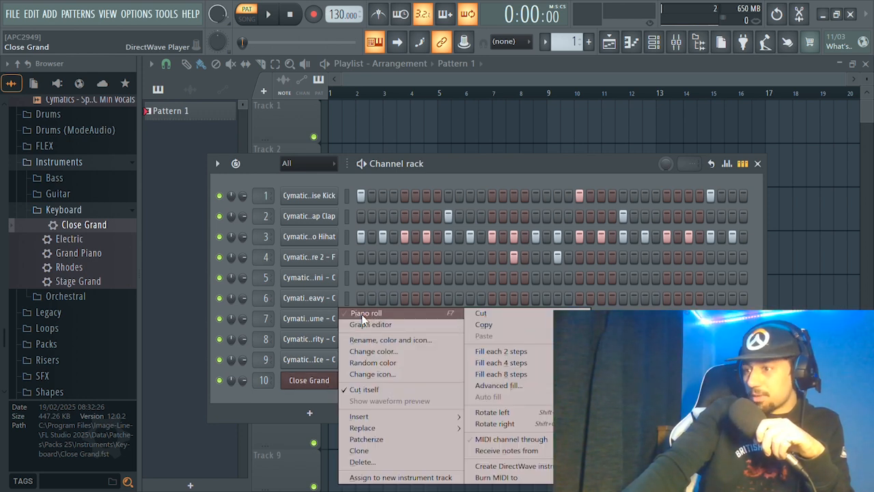
click(363, 314)
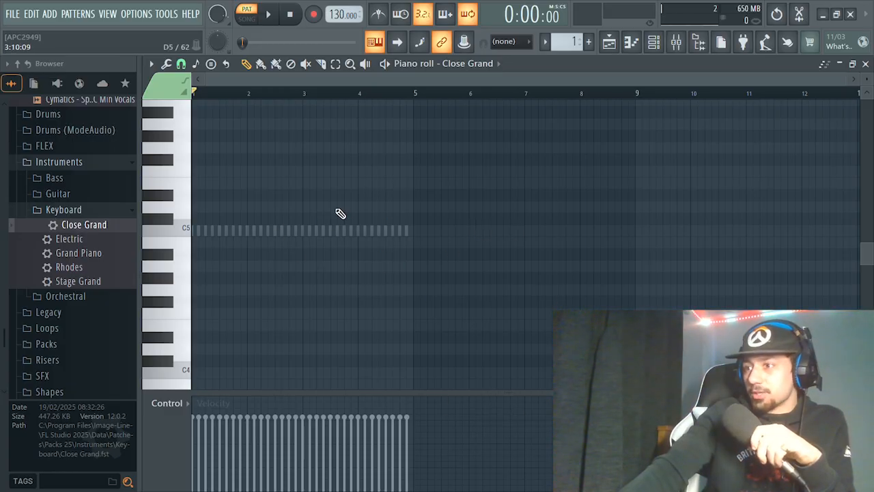
scroll(346, 196, up, 6)
drag(201, 264, 154, 262)
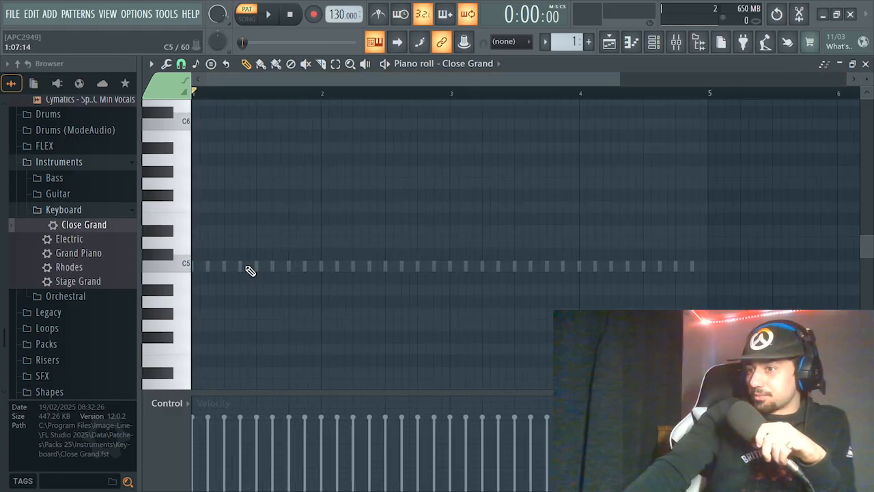
scroll(209, 283, up, 2)
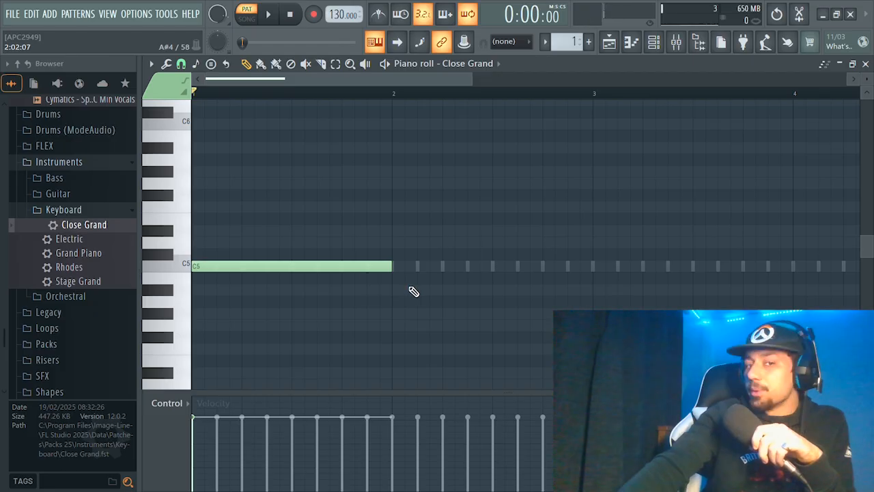
Stack one-bar D#5 and G5 notes above the C5 in bar 1 and play back the chord
click(245, 232)
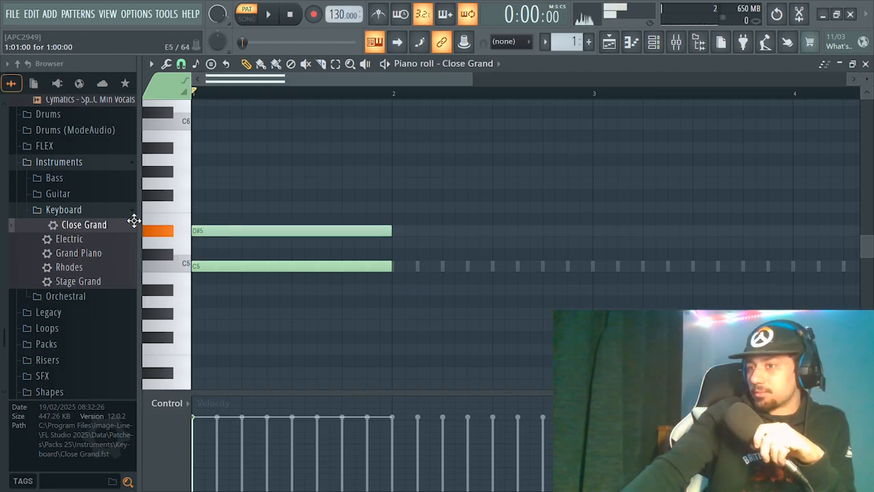
drag(241, 183, 119, 186)
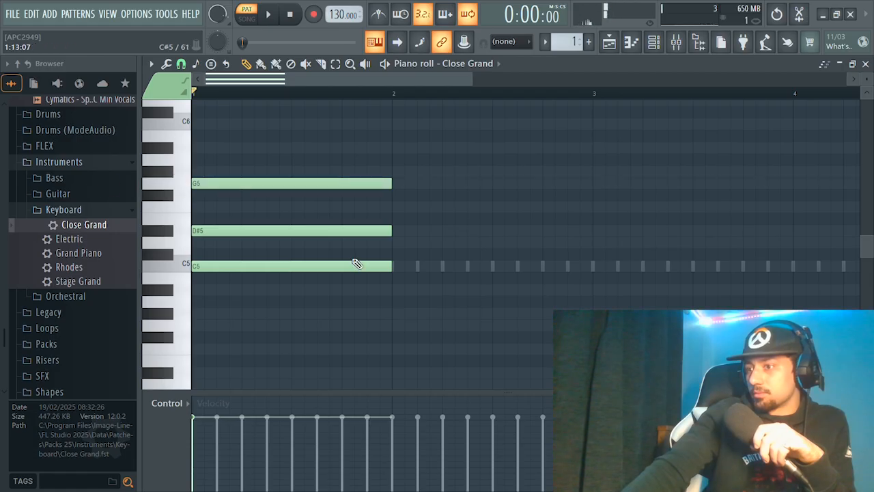
click(280, 14)
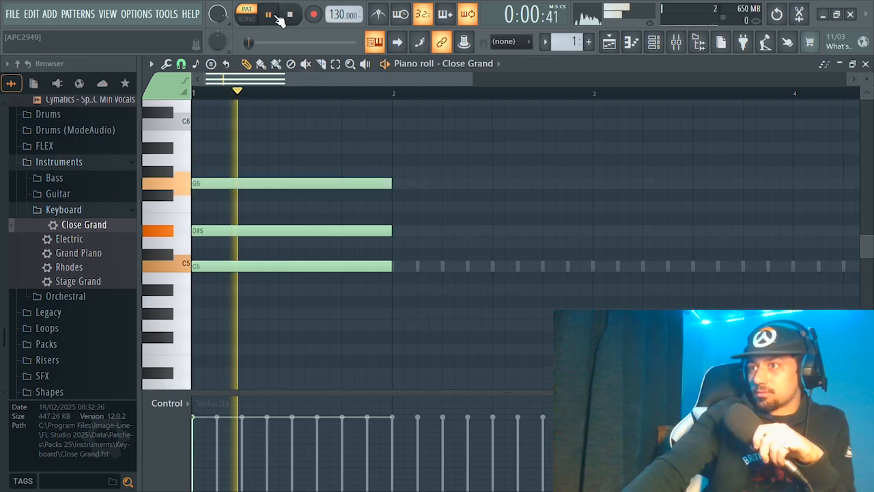
click(292, 15)
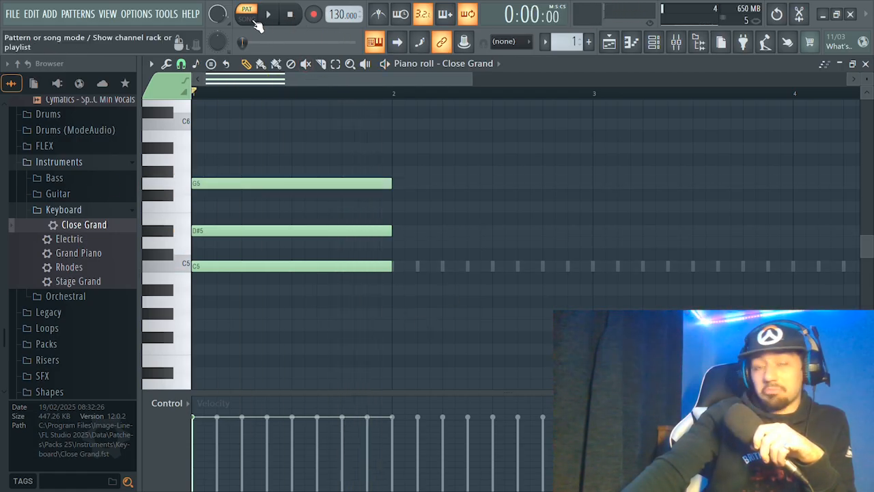
Draw a second one-bar chord in bar 2 with the notes A#4, D5 and F5
scroll(489, 244, down, 3)
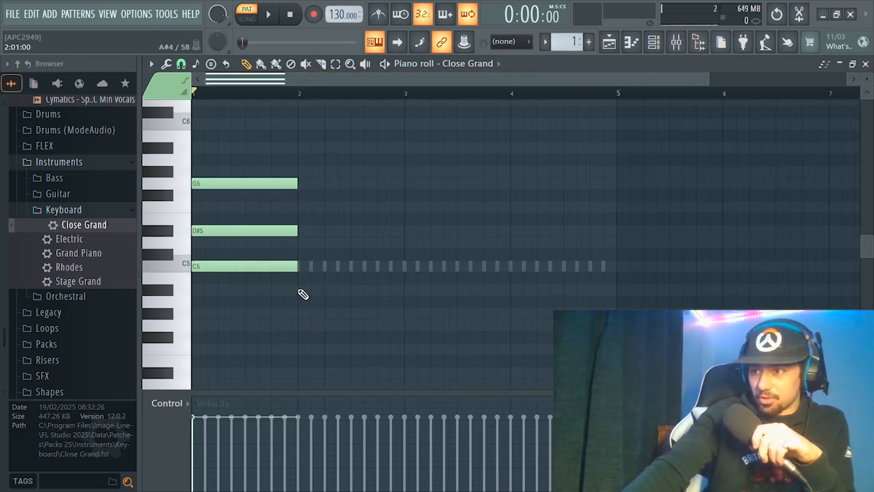
click(300, 290)
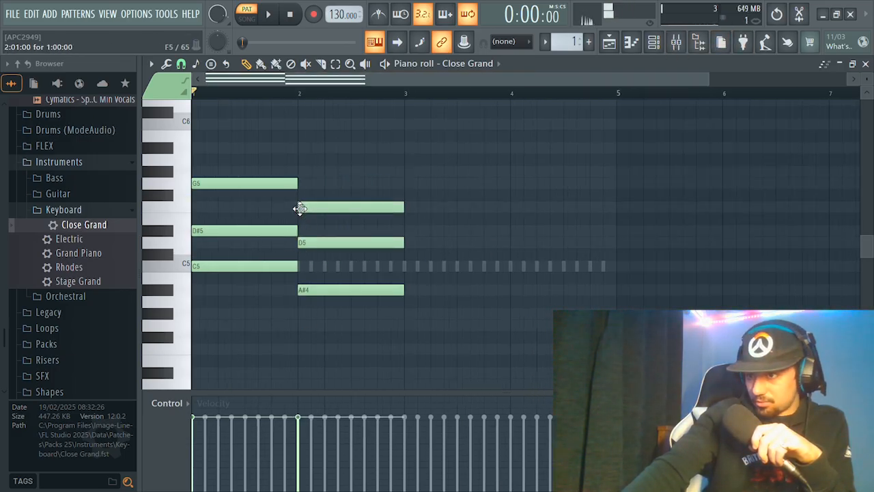
Draw one-bar chords G#4, C5 and D#5 in bar 3 and A#4, D5 and F5 in bar 4, and play them back
click(406, 313)
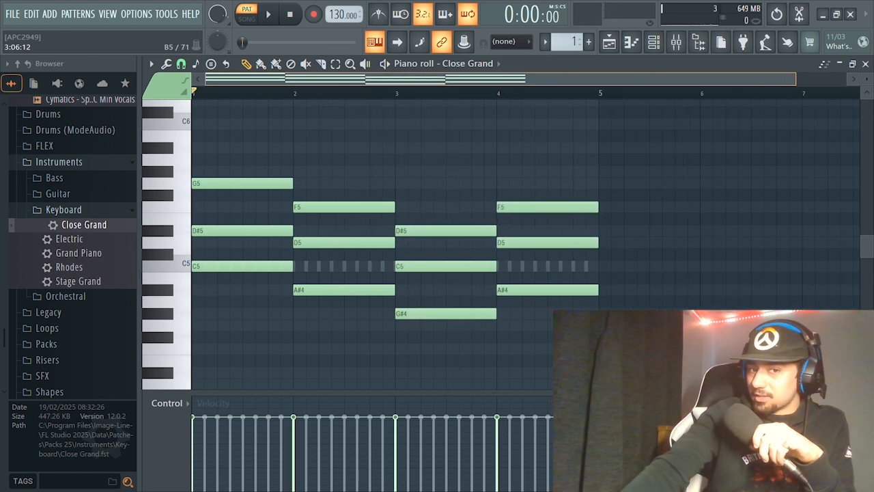
scroll(317, 113, down, 2)
click(276, 12)
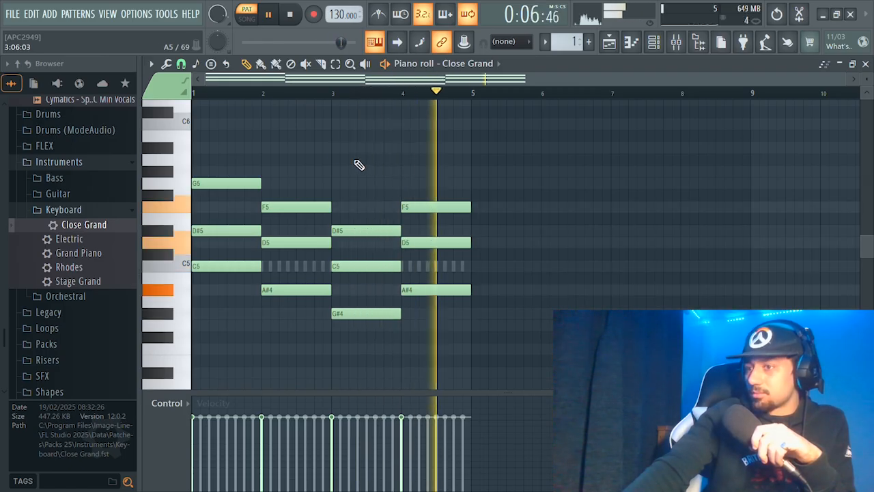
key(space)
scroll(335, 136, up, 3)
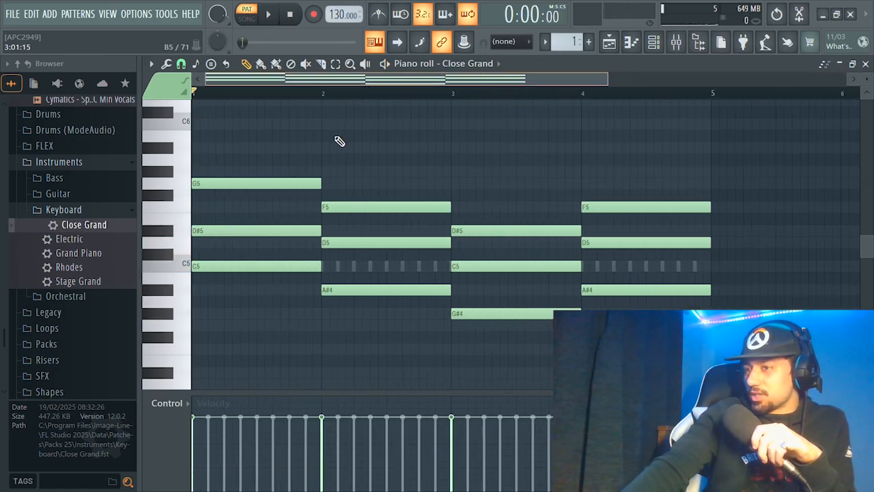
Replace the bar 2 chord with one-bar notes G4, A#4 and D5, and play back the progression
scroll(414, 267, down, 1)
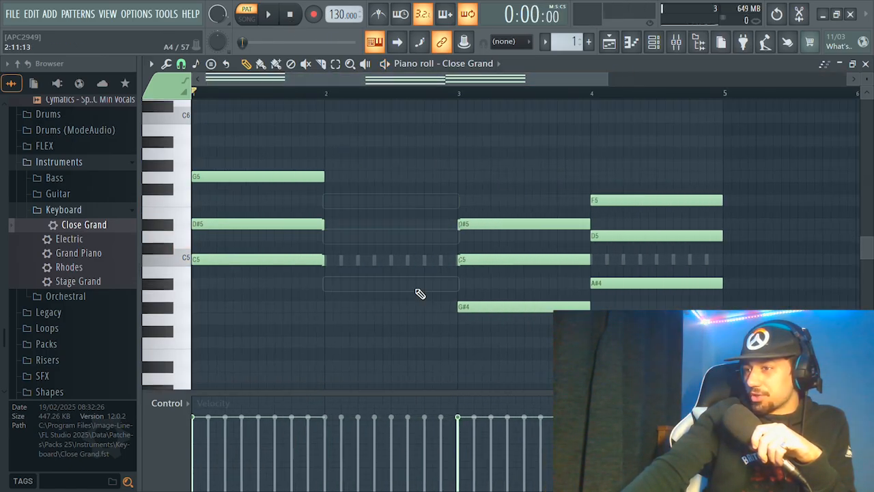
click(327, 318)
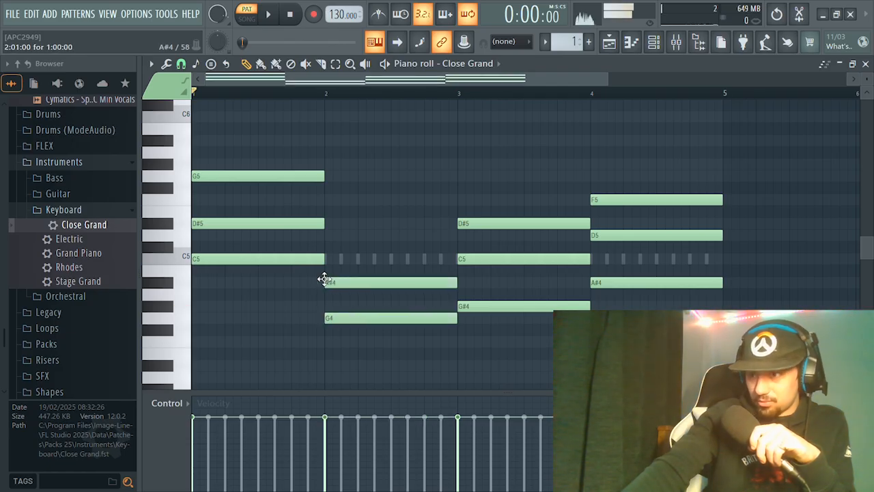
key(space)
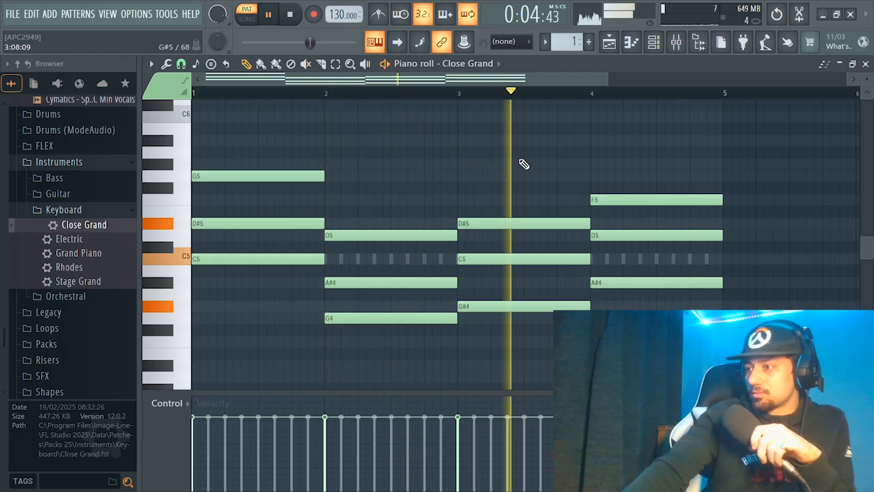
Change the bar 4 chord to G4, A#4 and D5 by removing the F5 and adding the G4, and play it back
right_click(608, 199)
key(space)
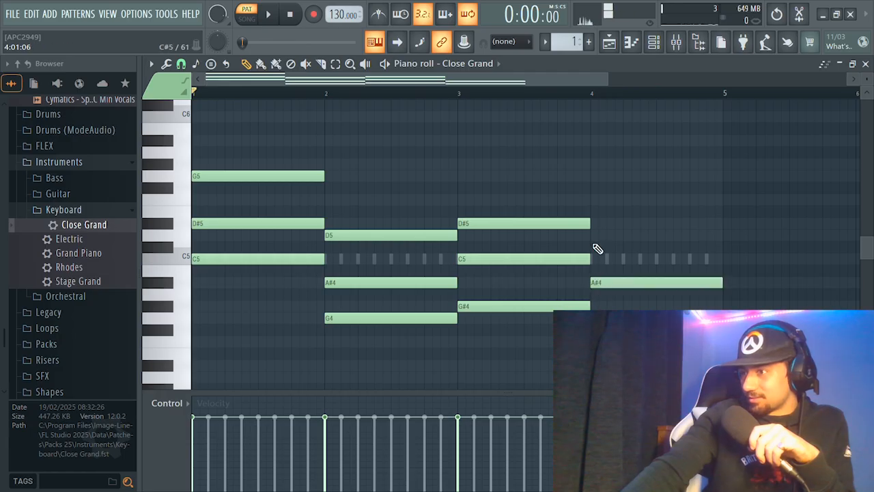
click(606, 236)
key(space)
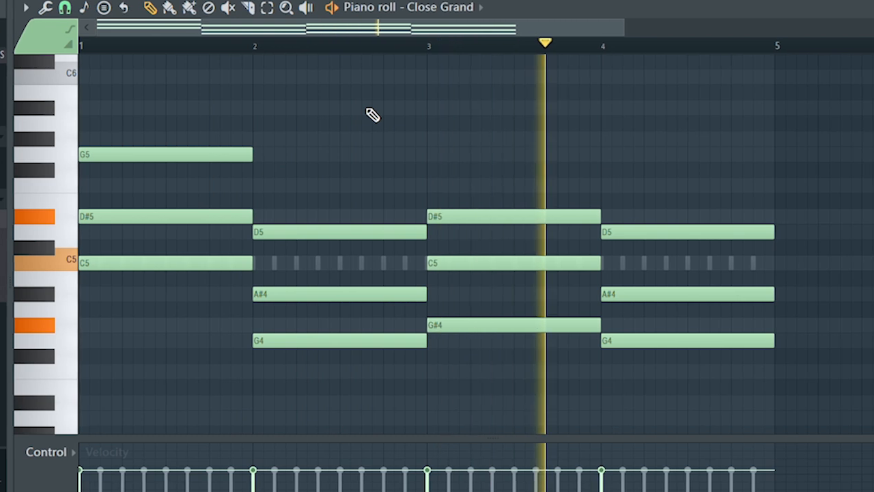
Stop playback, open the KEYS Heavy channel's piano roll, and draw a one-bar chord of C5, D#5 and G5 in bar 1
click(654, 42)
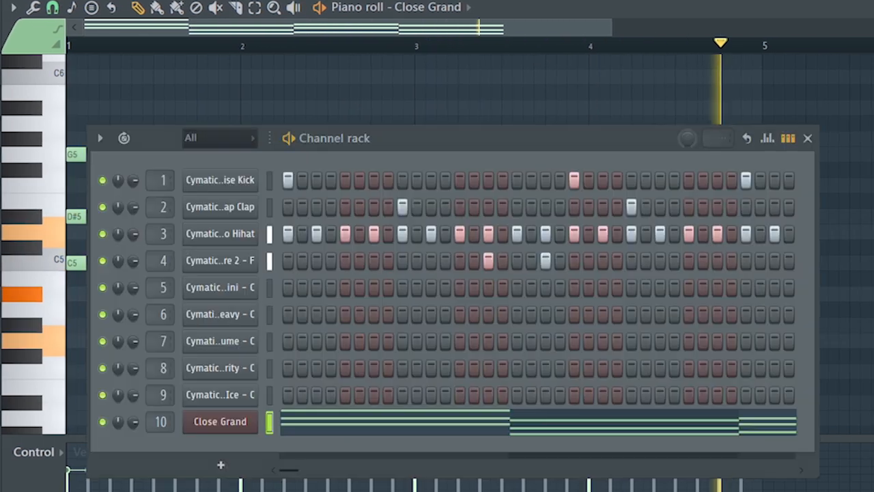
key(space)
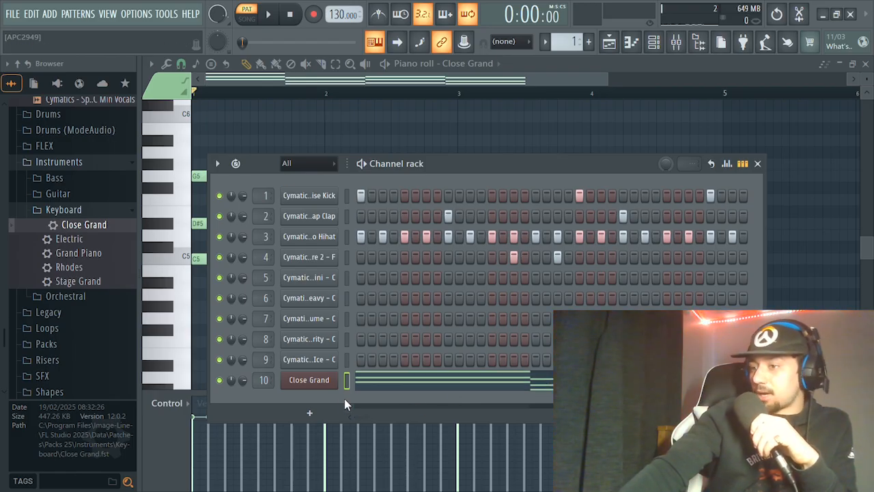
right_click(314, 298)
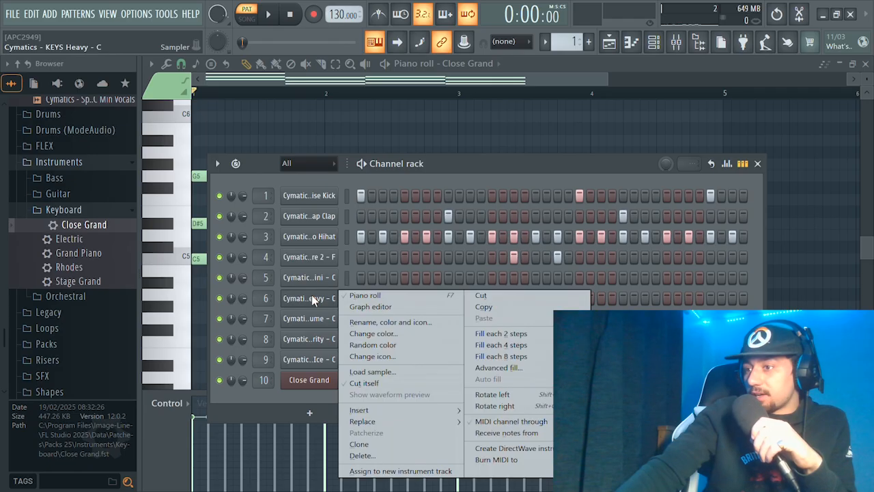
click(358, 296)
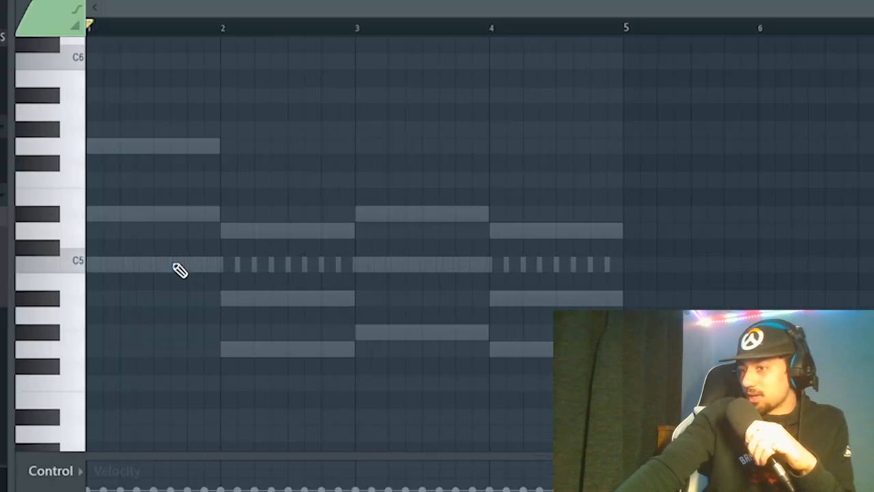
drag(253, 262, 169, 263)
click(181, 217)
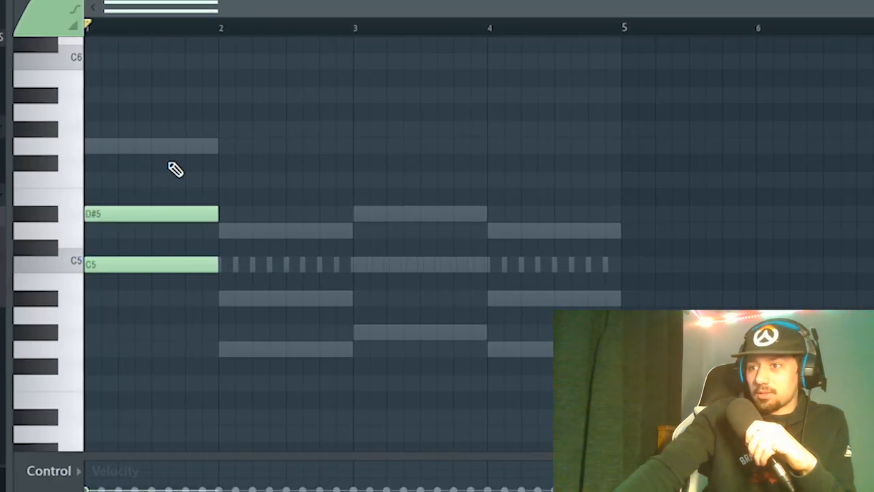
drag(164, 146, 64, 144)
Trace the ghost chords with one-bar notes: G4, A#4 and D5 in bar 2, and G#4, C5 and D#5 in bar 3
click(222, 350)
click(221, 300)
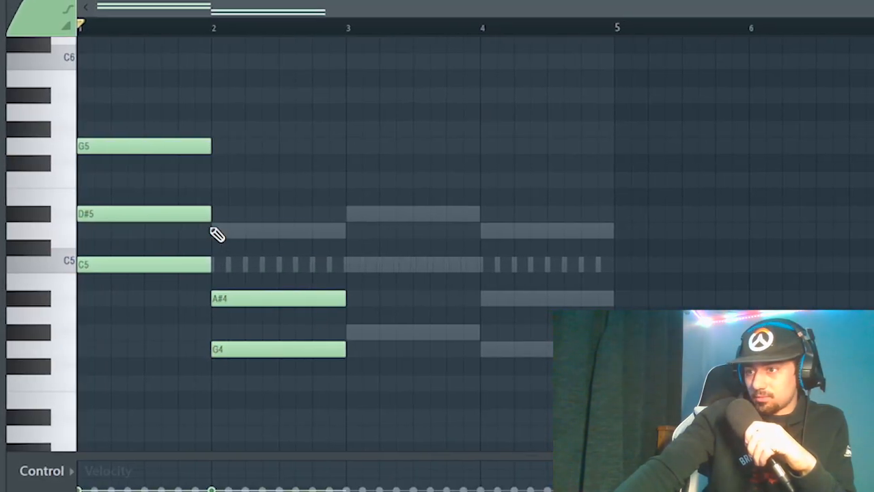
click(222, 230)
click(349, 332)
click(344, 264)
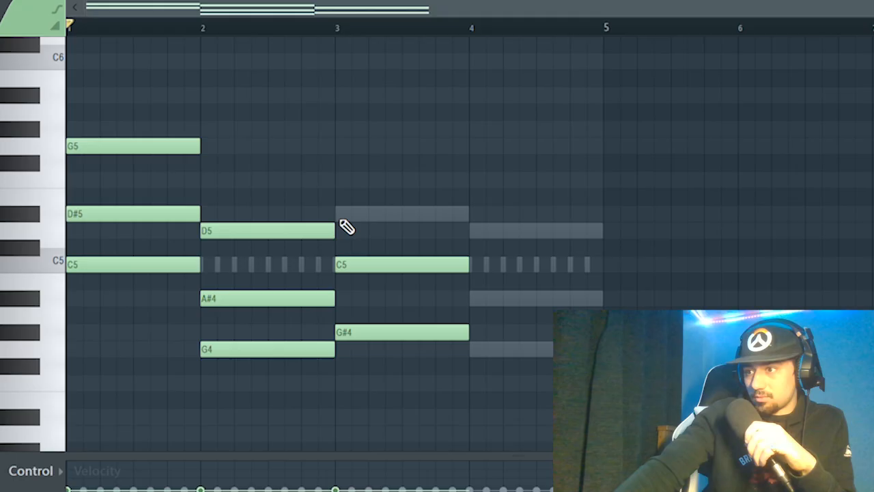
click(344, 213)
Draw the one-bar chord G4, A#4 and D5 in bar 4 and play back the KEYS Heavy progression
click(478, 348)
click(469, 299)
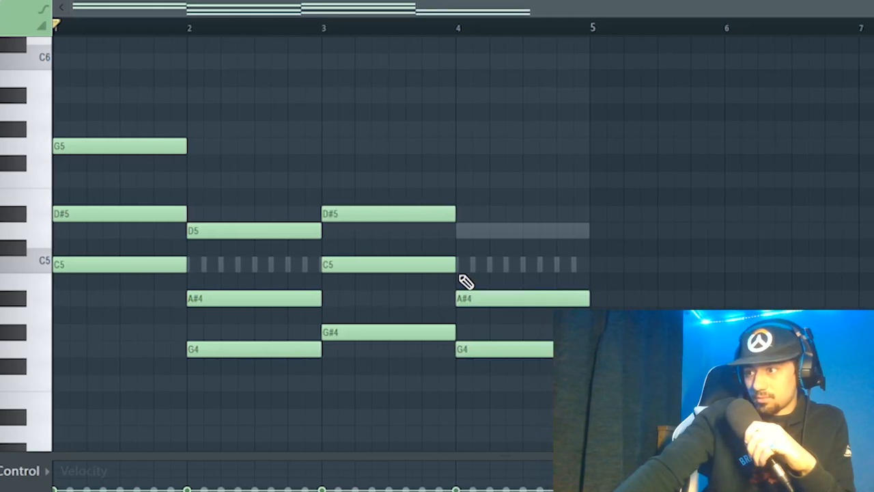
click(467, 231)
key(space)
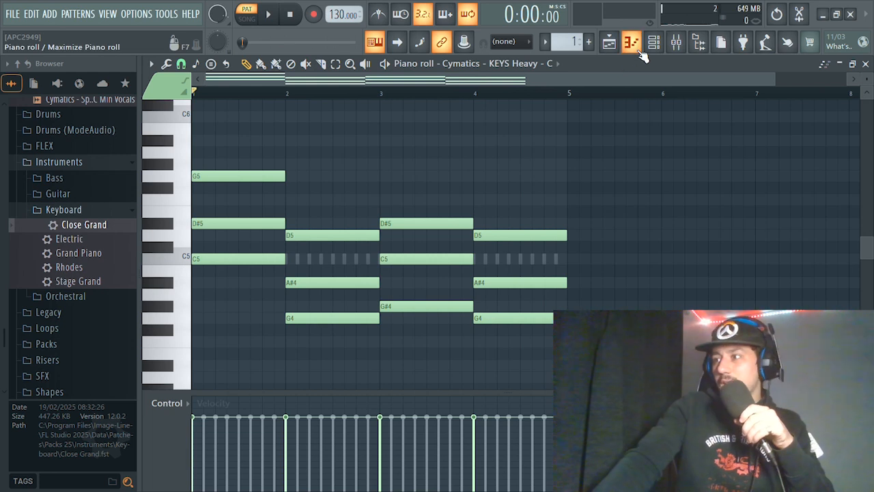
Open the PAD Flume channel's piano roll, trace the same four-bar chord progression over the ghost notes, and play it back
click(641, 51)
click(642, 51)
click(657, 48)
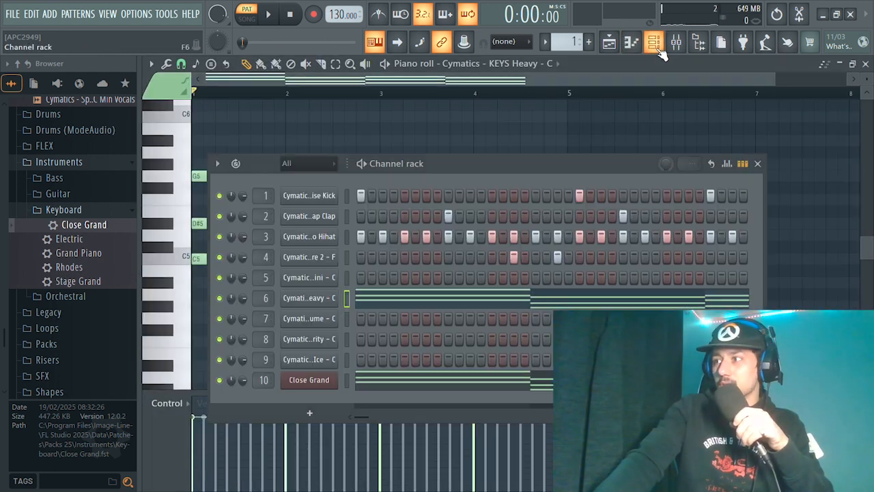
right_click(308, 325)
click(345, 301)
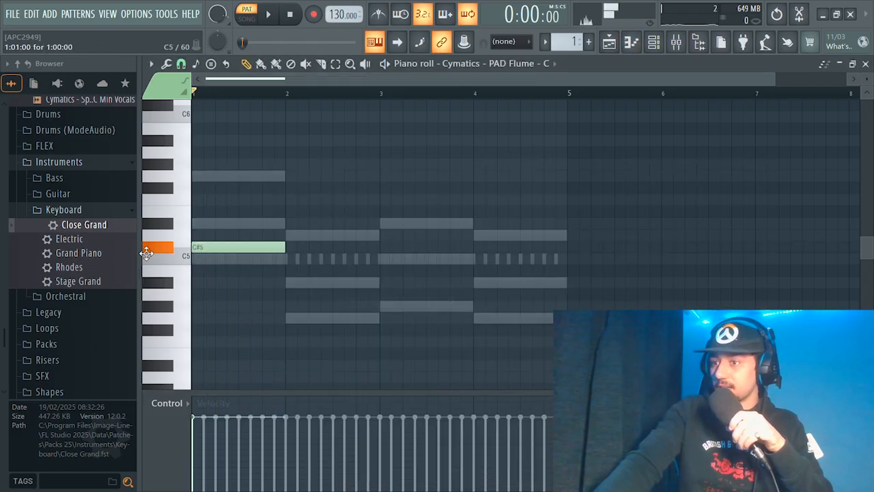
click(209, 180)
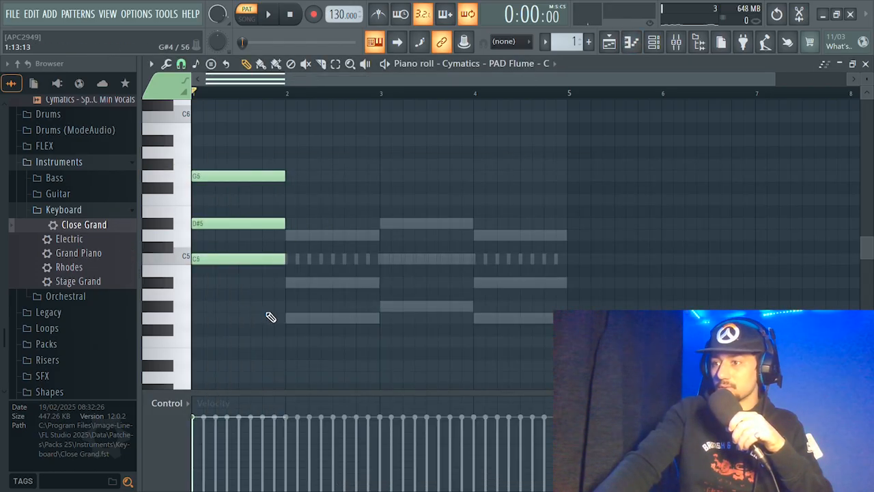
key(space)
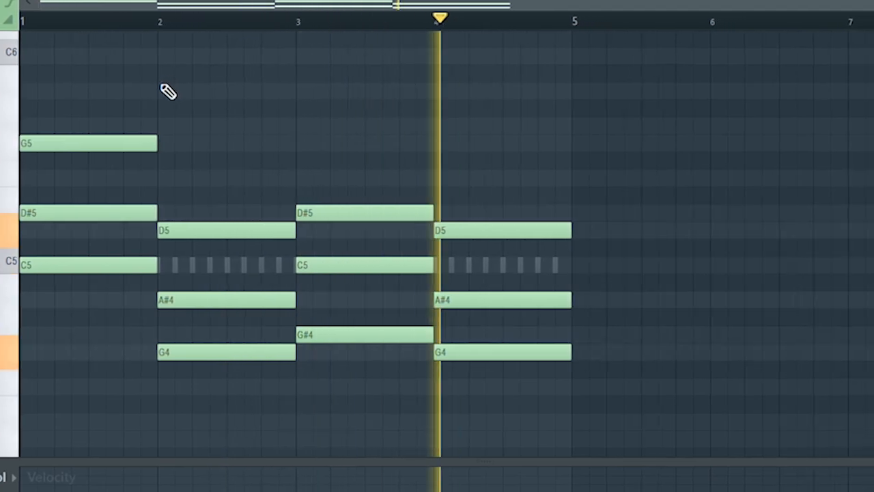
key(space)
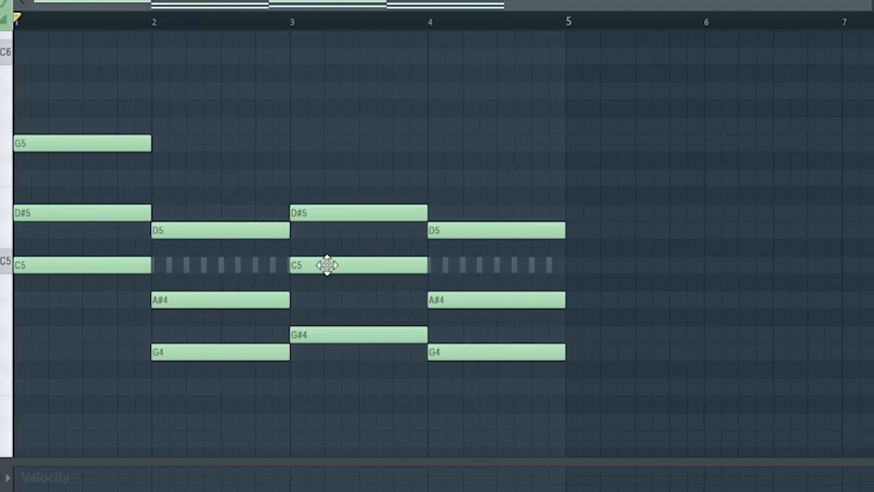
Open the PLUCK Clarity channel's piano roll and trace the same four-bar chord progression over the ghost notes
key(F6)
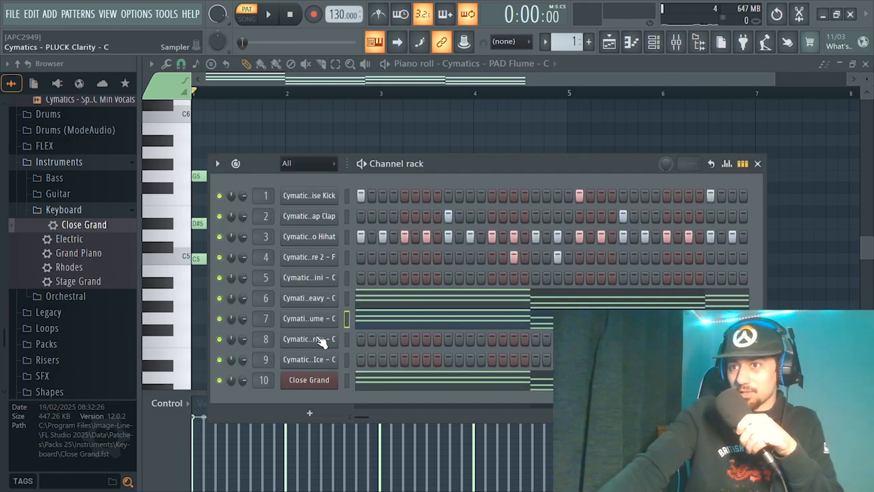
right_click(321, 339)
click(358, 303)
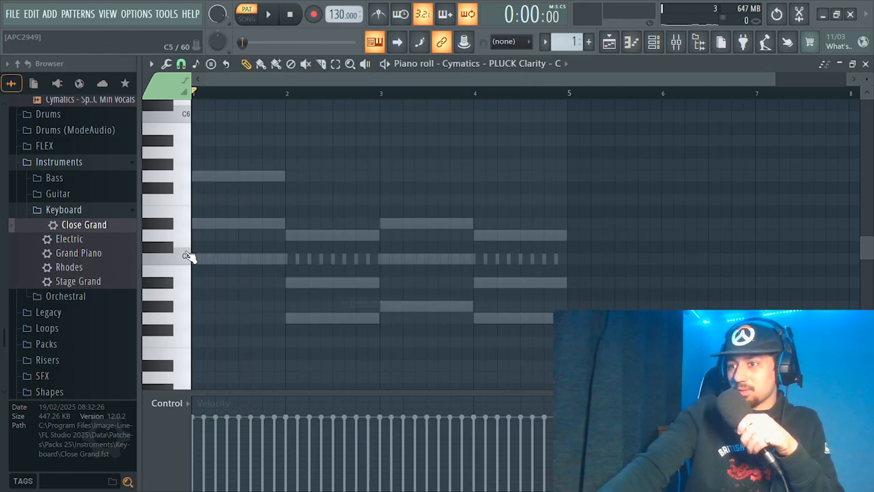
click(194, 176)
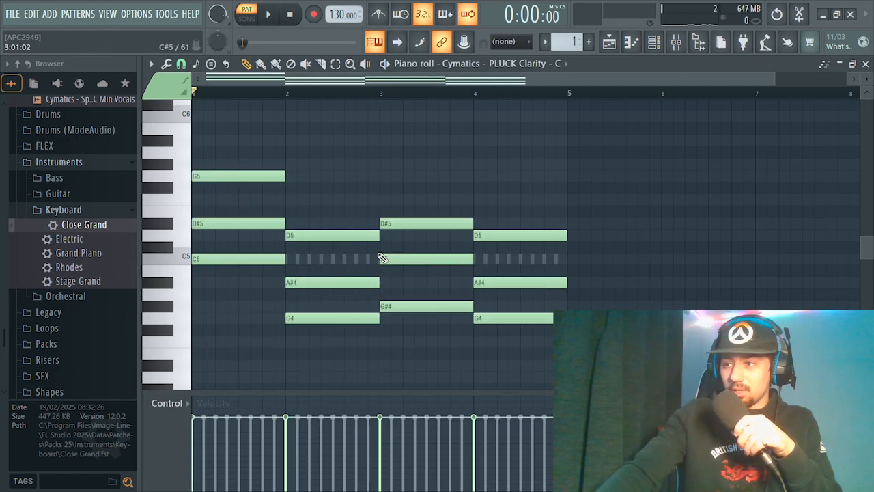
Stagger the bar 1 and 2 chords by delaying D#5 and A#4 by two steps and C5 and G4 by four steps
scroll(280, 197, up, 2)
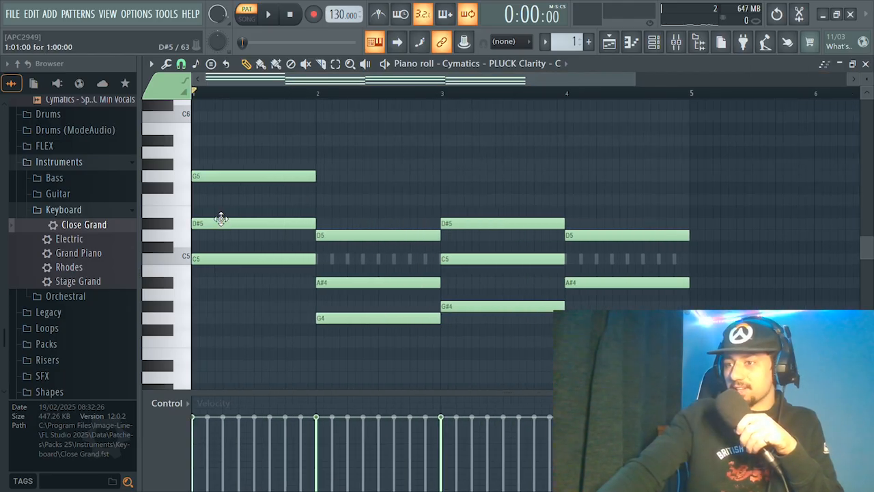
mouse_move(225, 223)
mouse_down()
mouse_move(220, 202)
mouse_move(225, 236)
mouse_move(218, 227)
mouse_move(230, 225)
mouse_up()
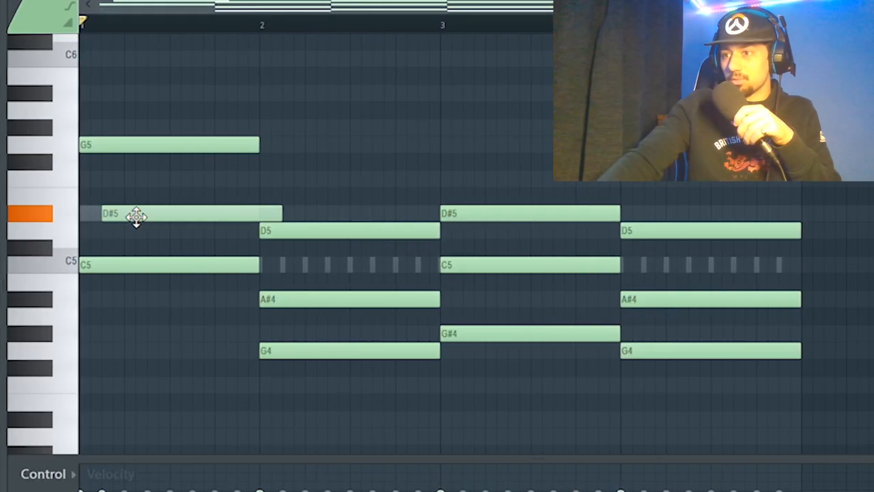
drag(135, 216, 136, 216)
drag(107, 264, 149, 263)
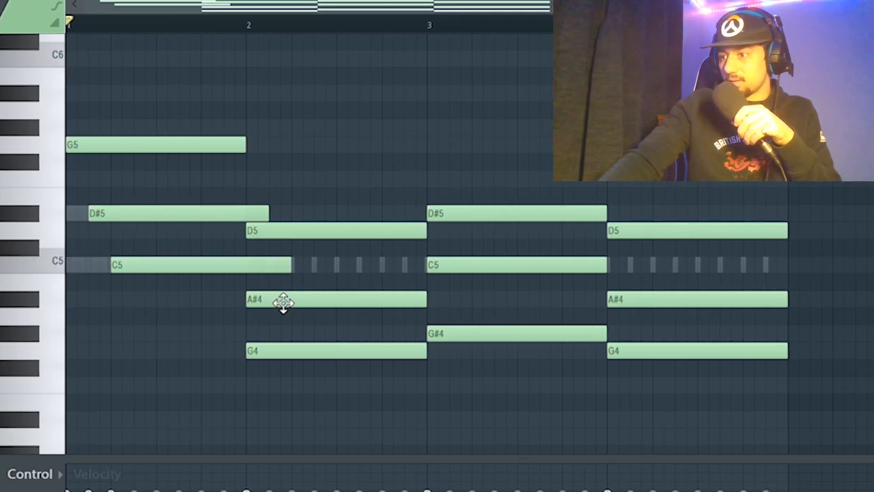
drag(283, 301, 307, 301)
drag(293, 351, 335, 353)
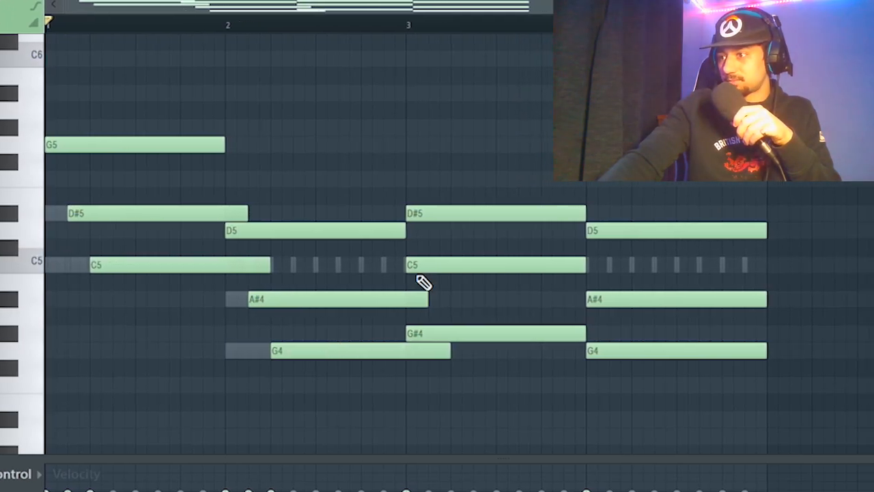
Delay C5 and A#4 by two steps and G#4 and G4 by four in bars 3 and 4, ending bar 4's notes at bar 5, and play back
drag(419, 268, 443, 271)
drag(442, 335, 487, 333)
drag(592, 300, 605, 303)
drag(593, 353, 635, 353)
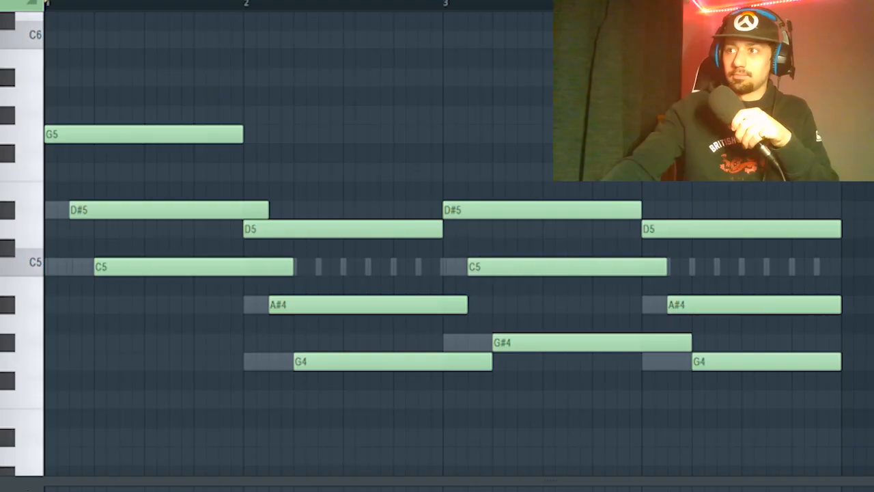
key(space)
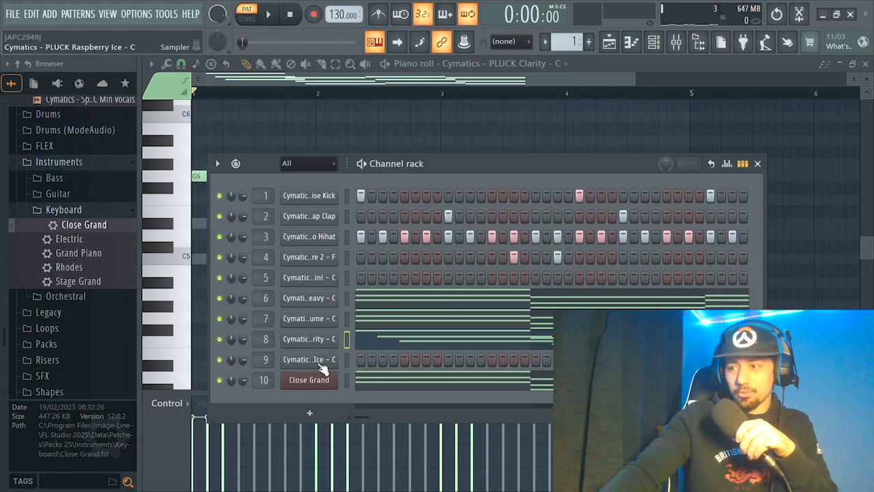
Delete the PLUCK Raspberry Ice channel and give the 808 Mini channel the same step pattern as the kick
right_click(318, 361)
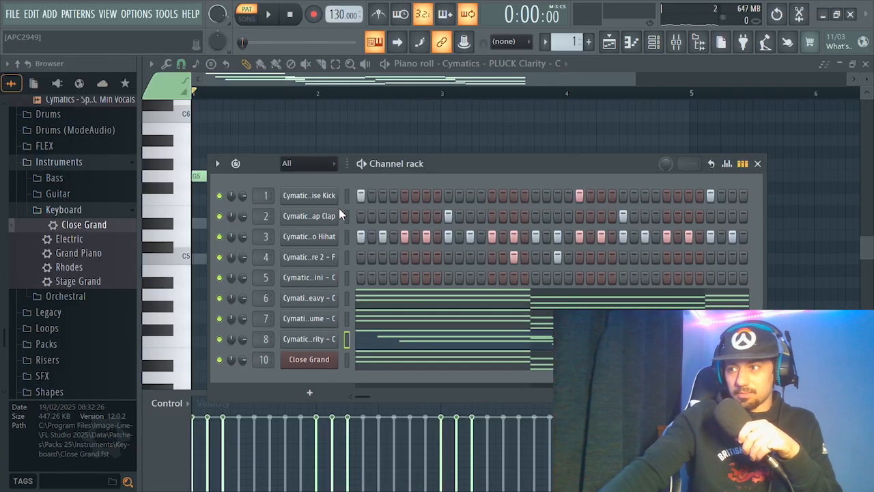
click(347, 276)
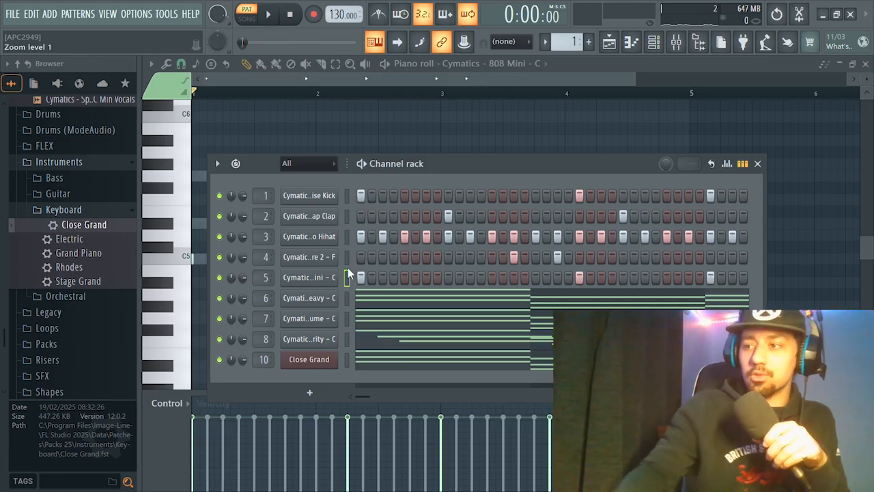
Open the 808 Mini channel's piano roll, lengthen and pitch its five notes to C6, G5, C6, G#5 and G5, and play it back
right_click(317, 277)
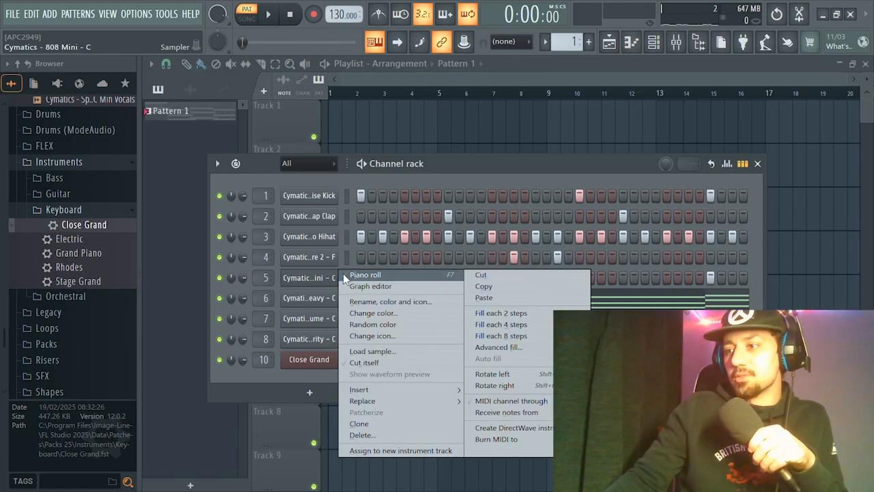
click(343, 273)
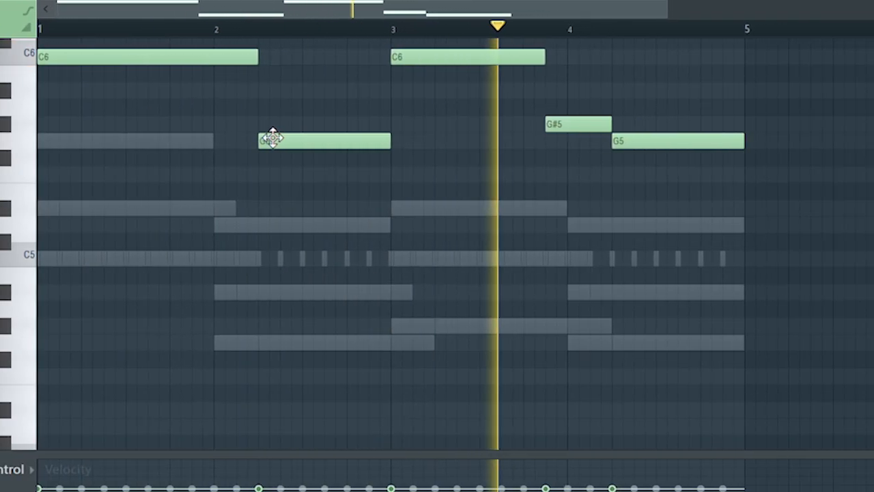
Stop the 808 playback, bring up the channel rack over the playlist and play the complete pattern
key(space)
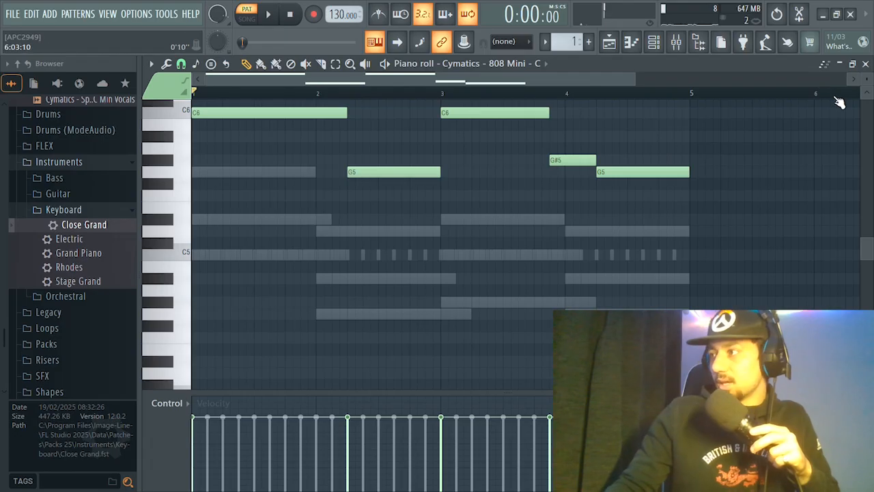
key(F6)
key(F5)
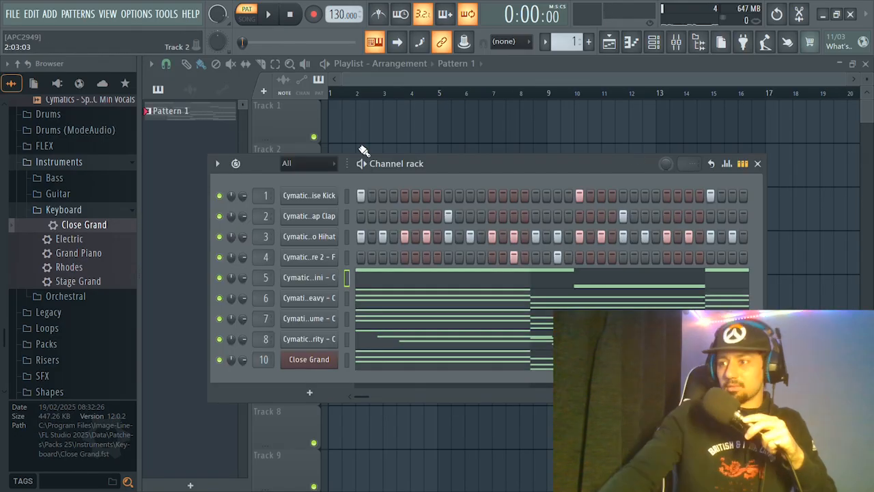
click(271, 17)
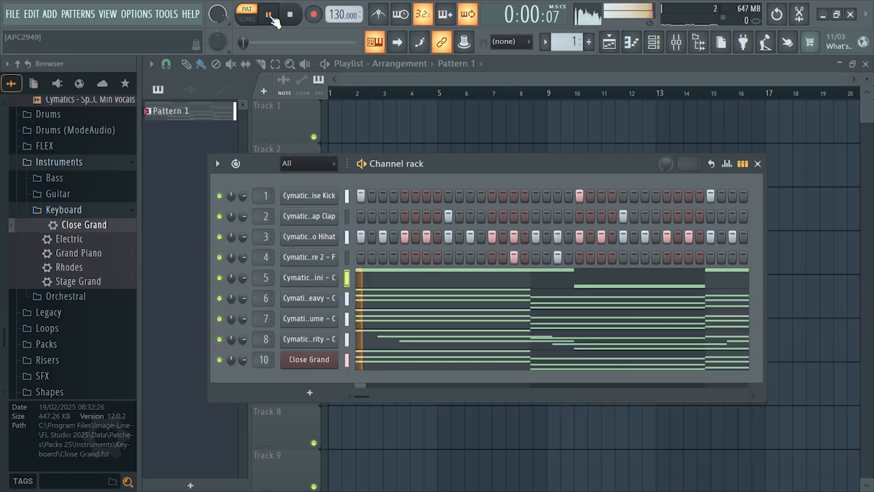
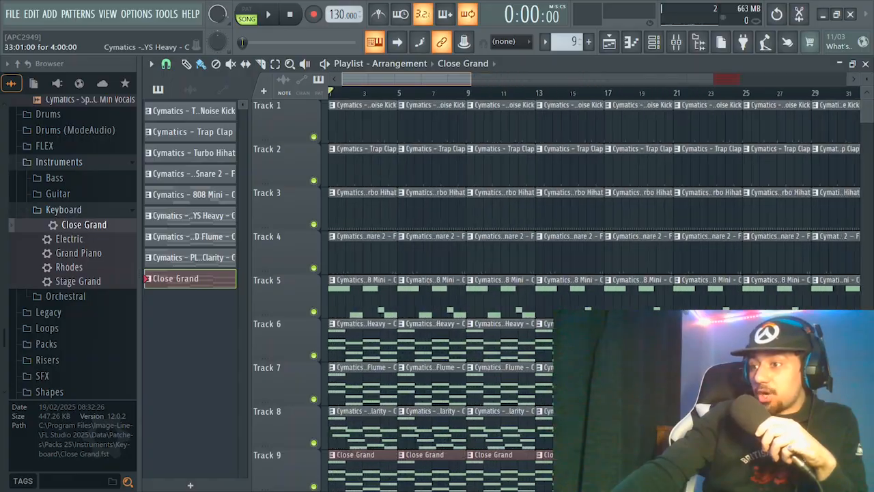
Delete the Drip Snare, Turbo Hihat, Trap Clap and Tape Noise Kick clips from bars 1 to 4 of the playlist
drag(471, 79, 467, 79)
scroll(436, 302, down, 2)
scroll(444, 327, up, 2)
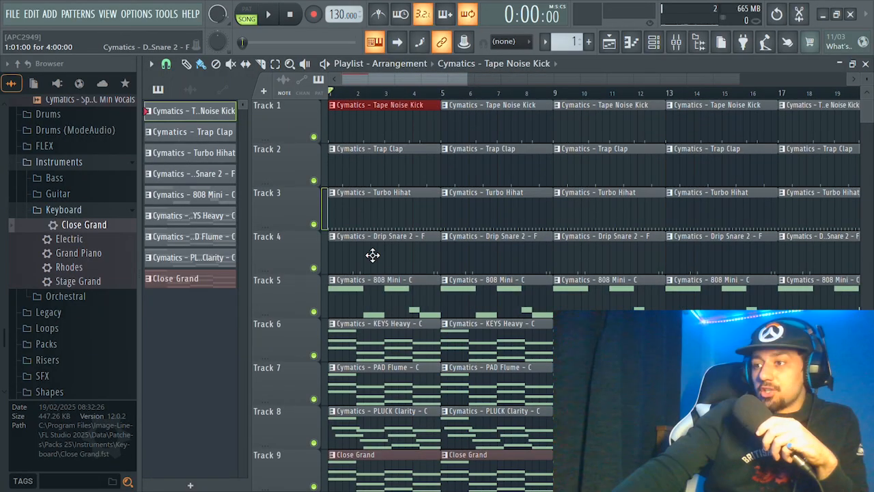
right_click(373, 258)
right_click(371, 209)
right_click(371, 167)
right_click(369, 131)
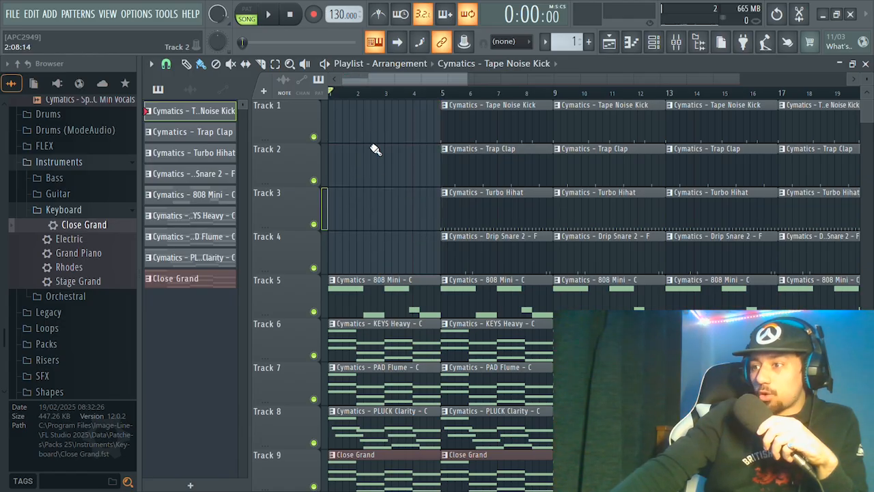
Delete the PLUCK Clarity, PAD Flume, KEYS Heavy and 808 Mini clips from bars 1 to 4, keeping only Close Grand
scroll(389, 217, down, 2)
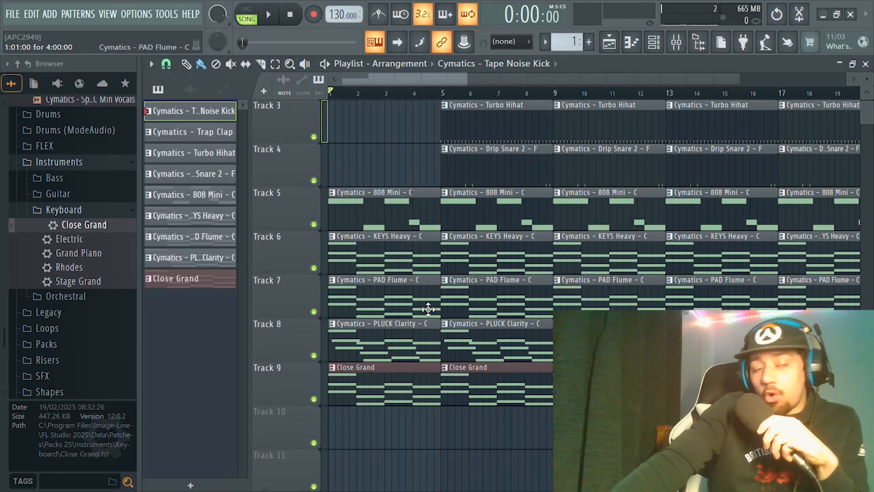
right_click(392, 354)
right_click(386, 300)
right_click(385, 256)
right_click(384, 219)
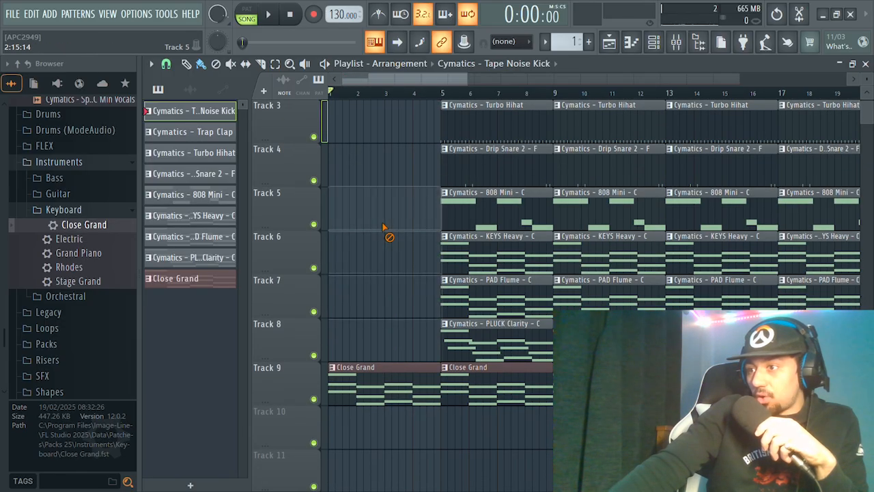
scroll(409, 273, up, 2)
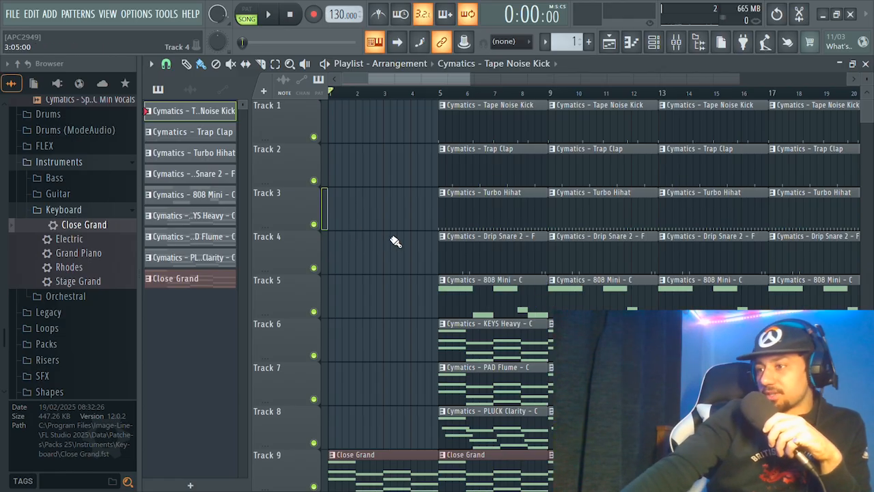
Delete the 808 Mini, Drip Snare, Turbo Hihat, Trap Clap and Tape Noise Kick clips from bars 5 to 8
scroll(371, 203, down, 1)
right_click(445, 222)
right_click(453, 247)
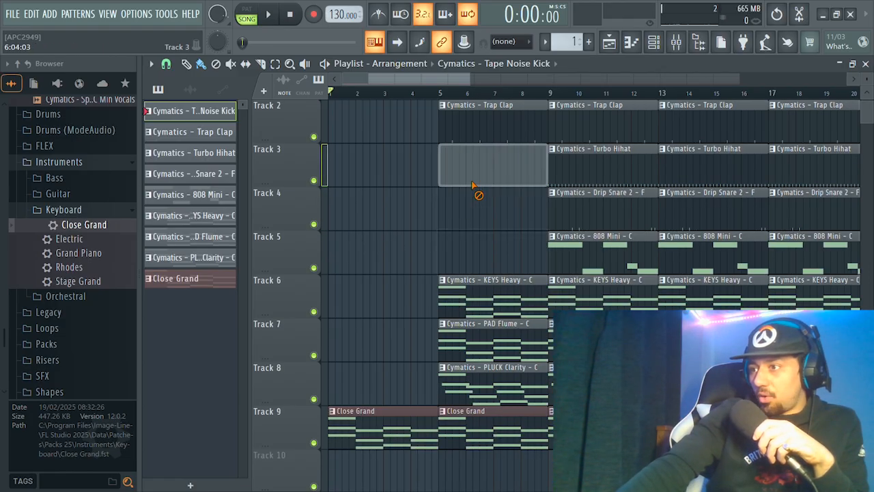
right_click(473, 168)
right_click(475, 123)
scroll(477, 103, up, 1)
right_click(477, 105)
scroll(478, 242, down, 2)
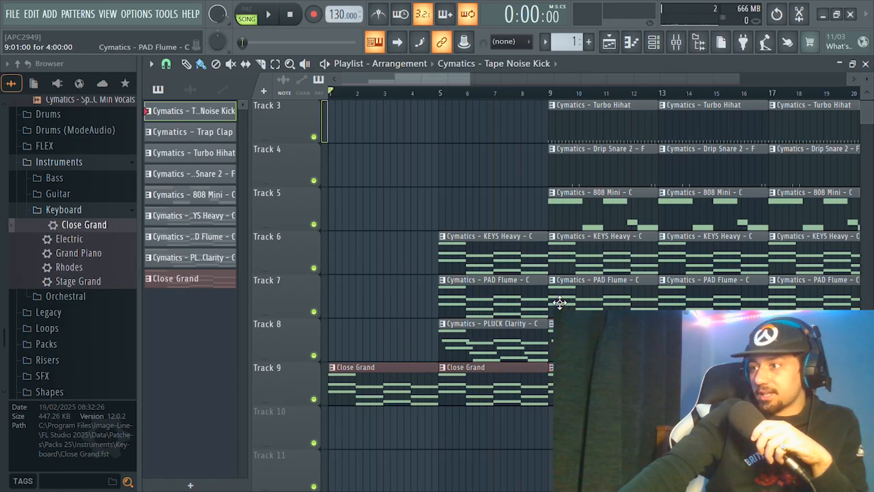
Delete the KEYS Heavy clips from bars 9 to 24 on Track 6
scroll(560, 303, down, 1)
scroll(562, 312, up, 3)
scroll(676, 135, down, 1)
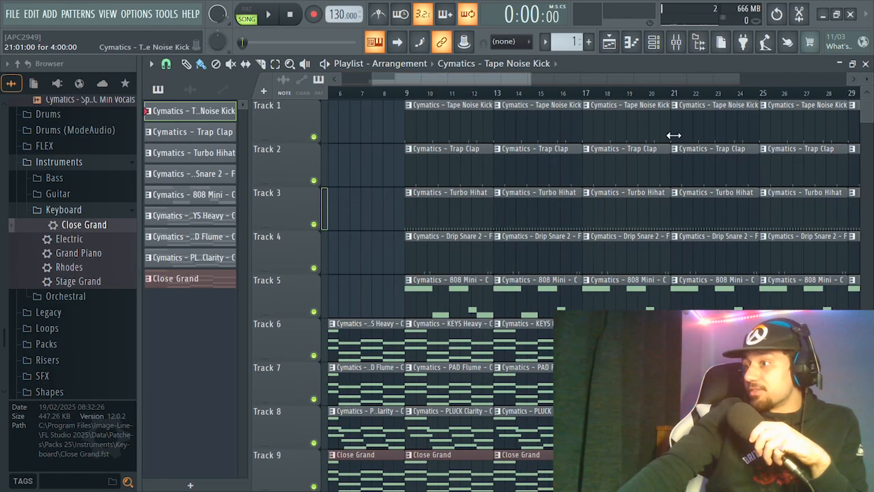
scroll(683, 220, right, 1)
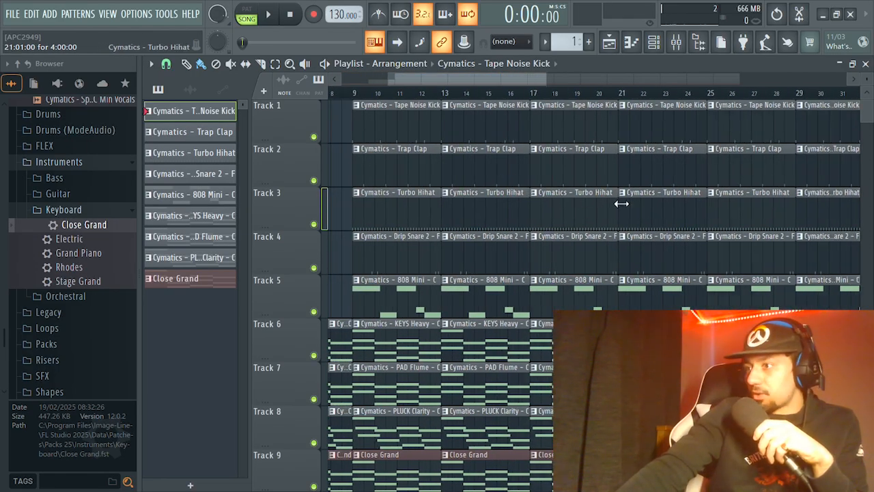
scroll(559, 215, down, 3)
scroll(525, 273, down, 1)
scroll(534, 286, up, 3)
scroll(553, 283, down, 1)
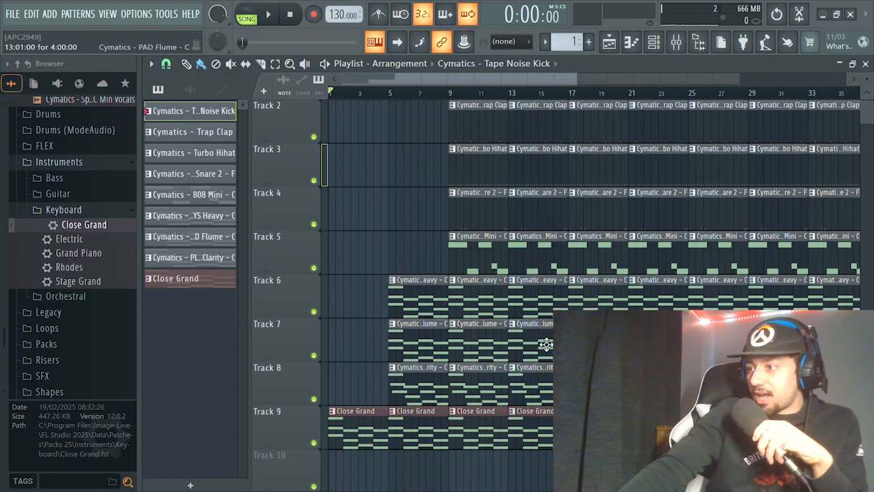
right_click(648, 297)
right_click(616, 300)
right_click(539, 297)
right_click(479, 300)
Delete the PLUCK Clarity and 808 Mini clips from bars 9 to 24 and the PAD Flume clips from bars 9 to 16
right_click(477, 342)
right_click(479, 380)
right_click(536, 384)
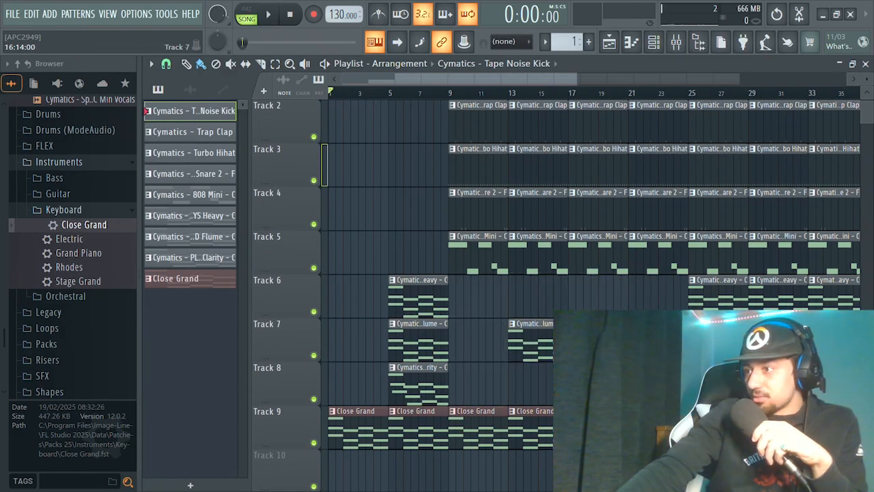
right_click(565, 342)
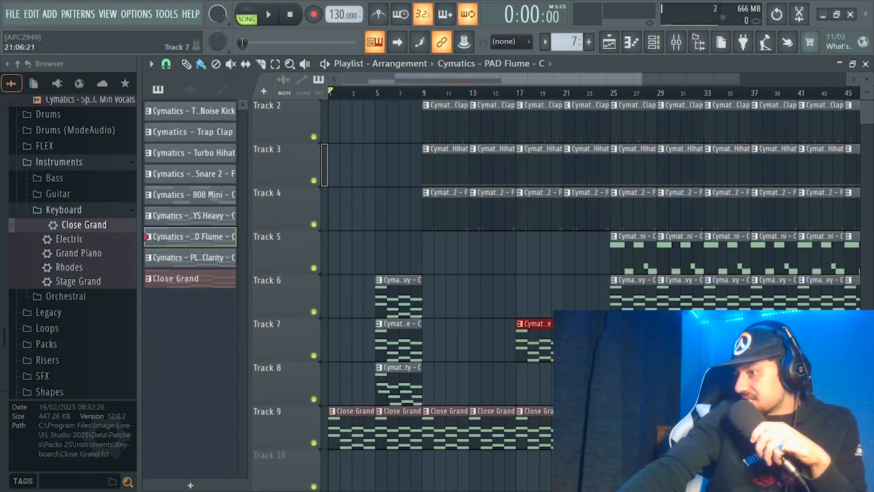
Delete the Tape Noise Kick and 808 Mini clips from bars 25 to 32
scroll(683, 274, right, 3)
scroll(566, 283, up, 3)
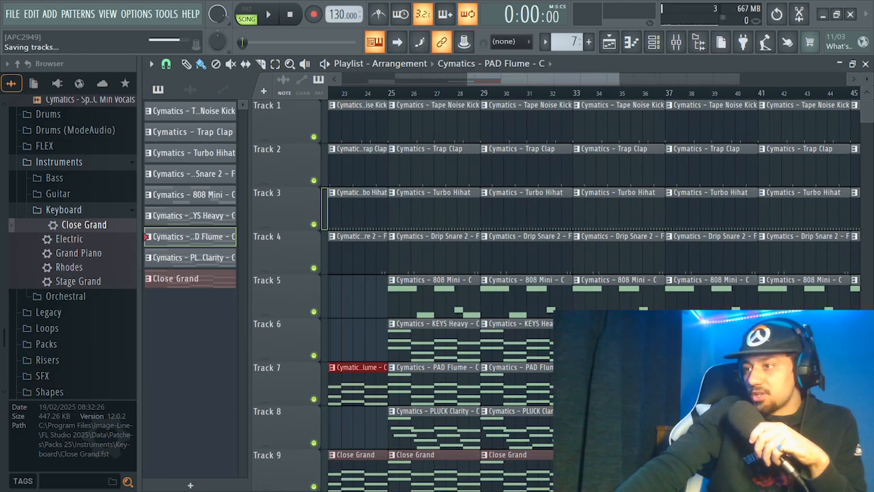
scroll(444, 294, left, 1)
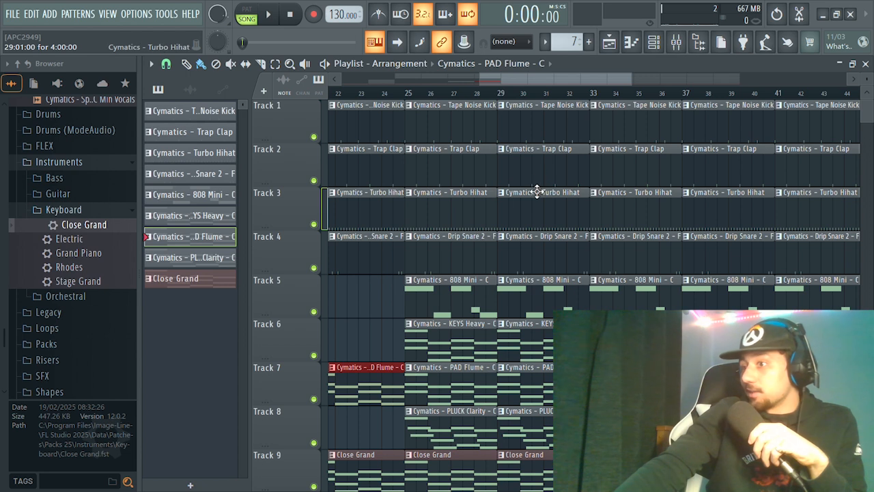
right_click(531, 123)
right_click(474, 123)
right_click(489, 301)
right_click(536, 300)
Delete the PAD Flume, KEYS Heavy and Close Grand clips from bars 25 to 28
scroll(461, 353, down, 1)
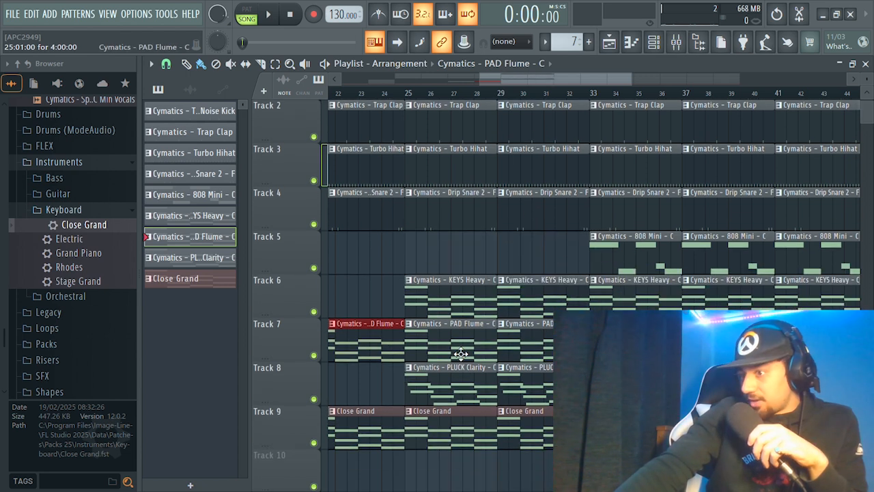
right_click(461, 353)
right_click(454, 301)
right_click(444, 437)
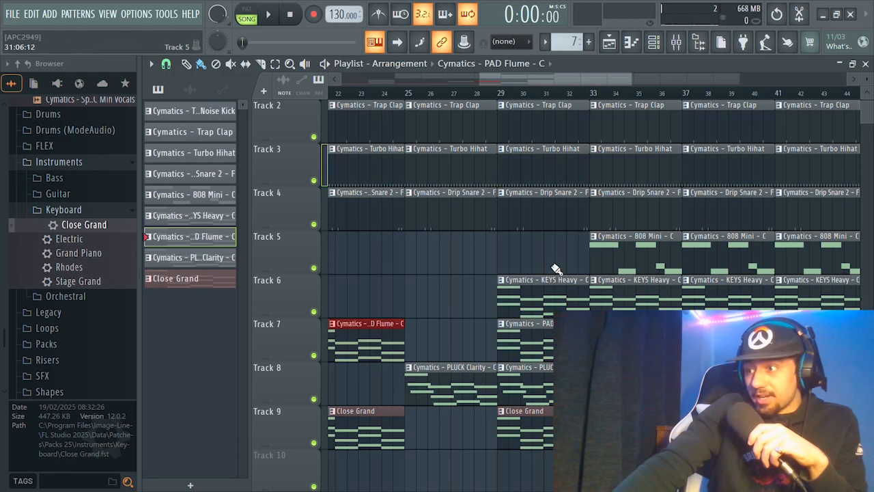
Delete all clips on every track from bar 41 onward and play the shortened arrangement
scroll(505, 350, down, 2)
scroll(525, 300, up, 7)
scroll(606, 225, down, 6)
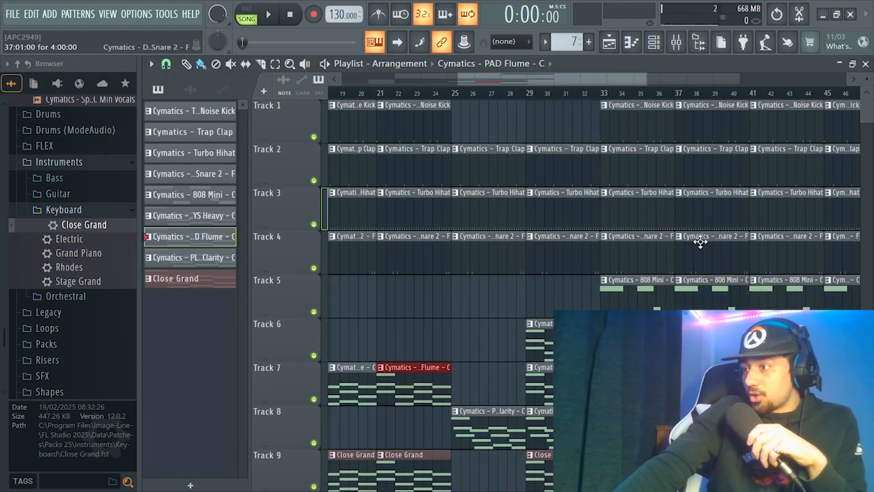
scroll(632, 161, up, 5)
scroll(550, 205, down, 5)
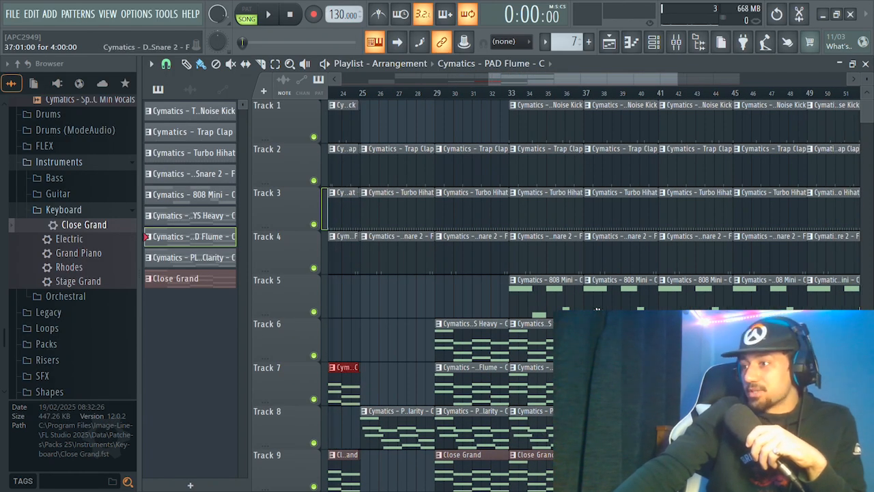
scroll(431, 175, down, 5)
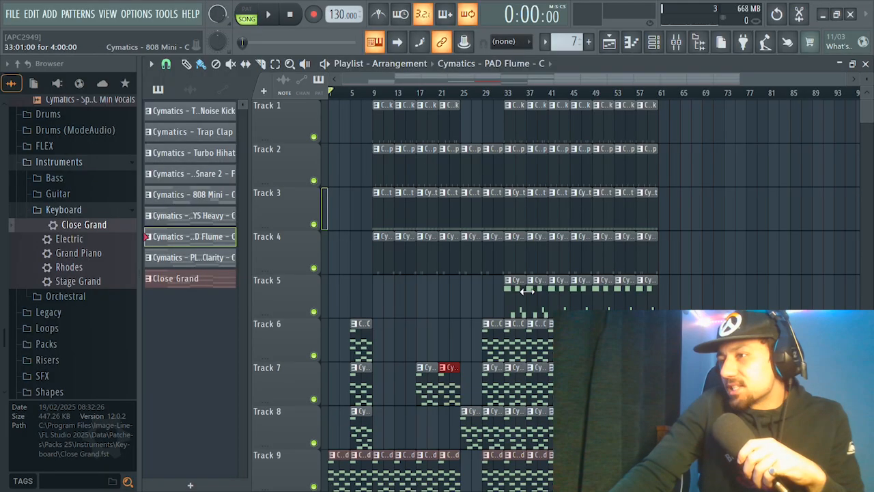
scroll(548, 463, down, 1)
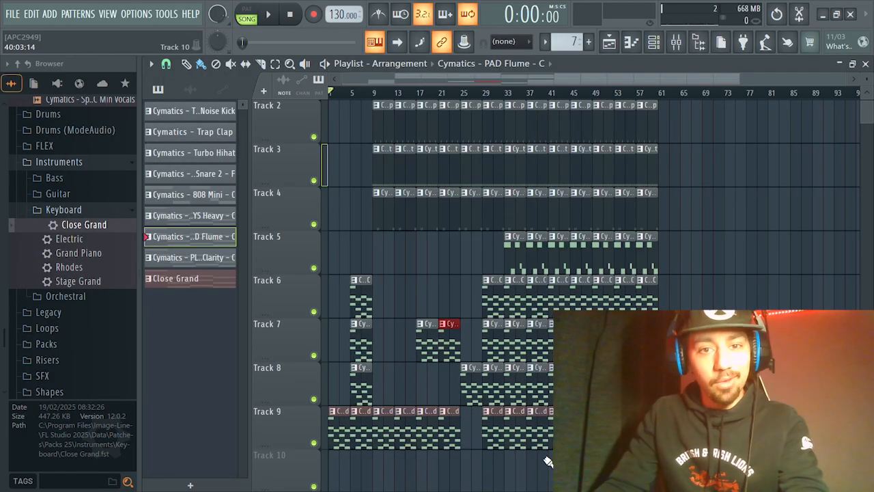
drag(549, 436, 748, 94)
key(Delete)
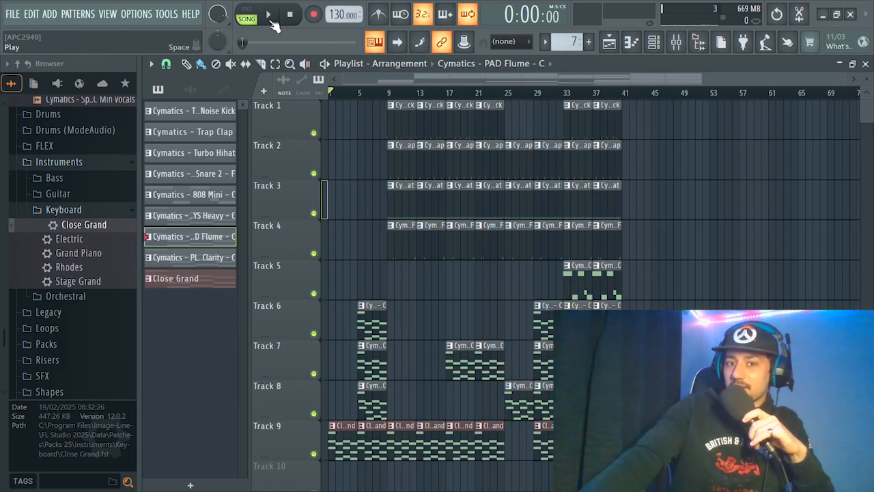
click(269, 14)
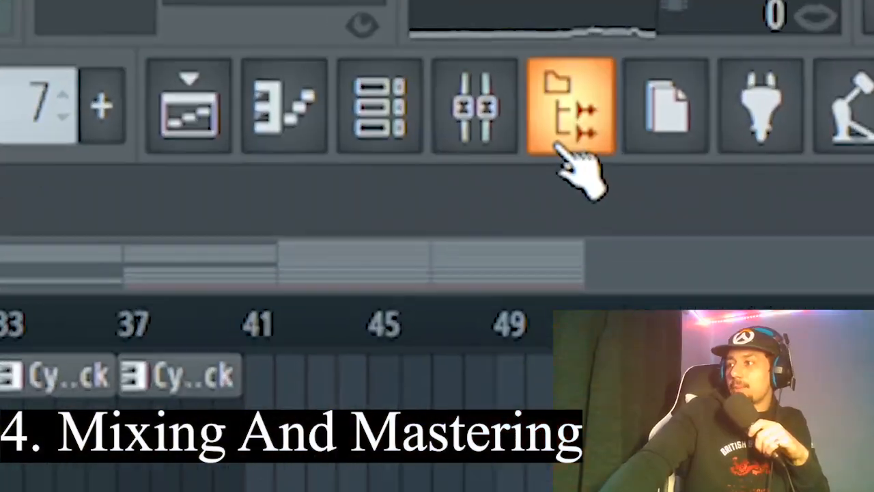
Open the mixer, check the insert track levels during song playback, stop it and look through the inserts up to Insert 5
click(683, 39)
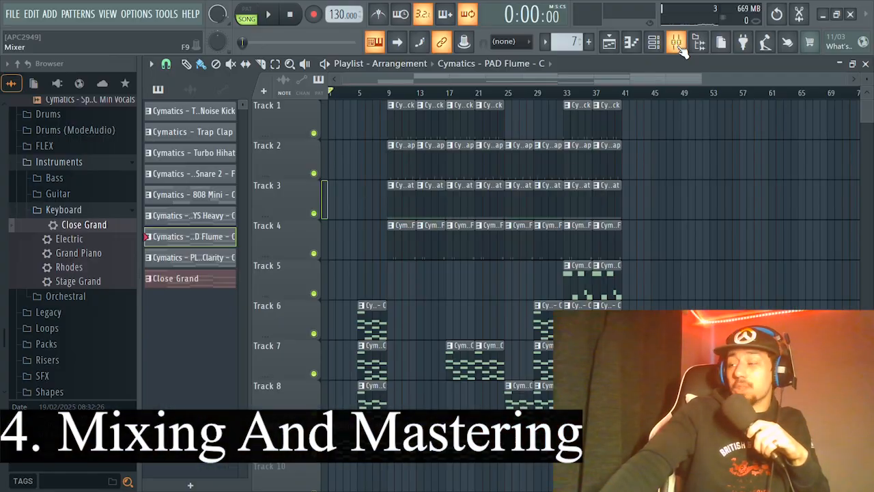
click(442, 142)
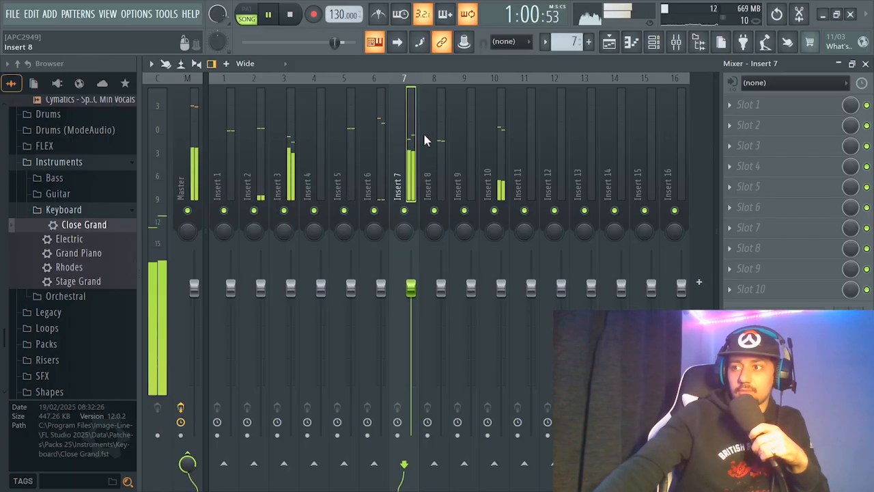
click(475, 153)
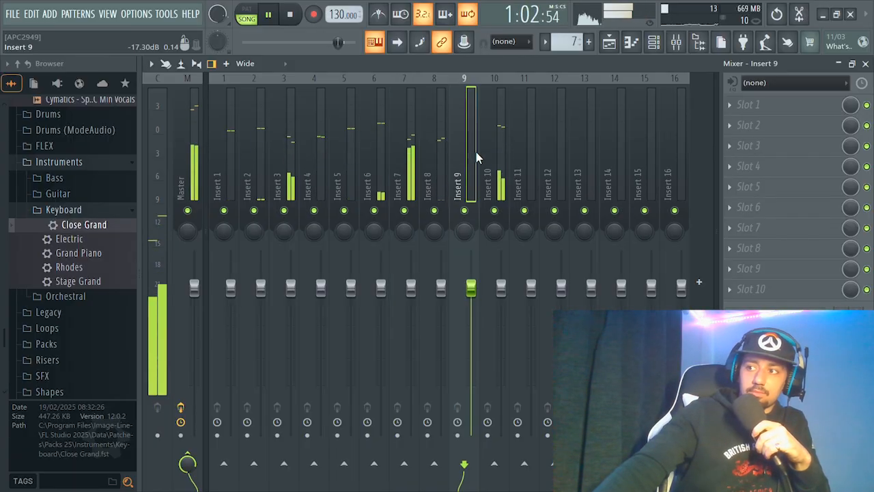
click(518, 168)
click(471, 162)
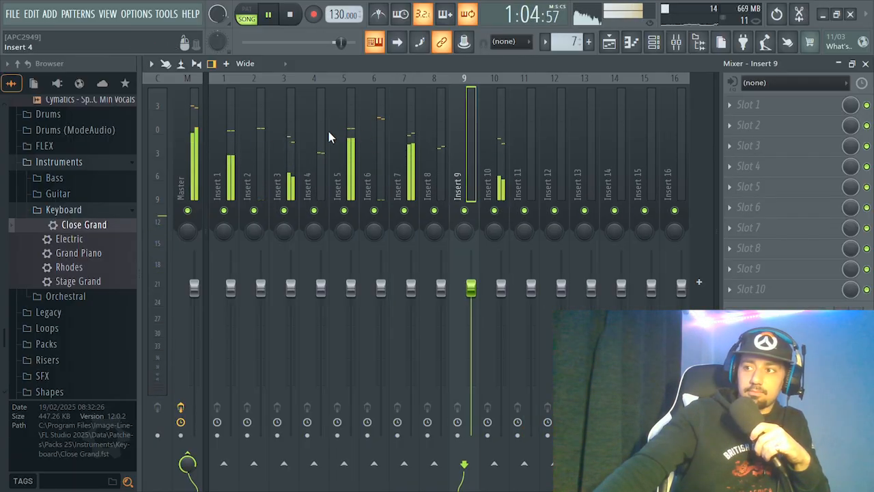
click(291, 16)
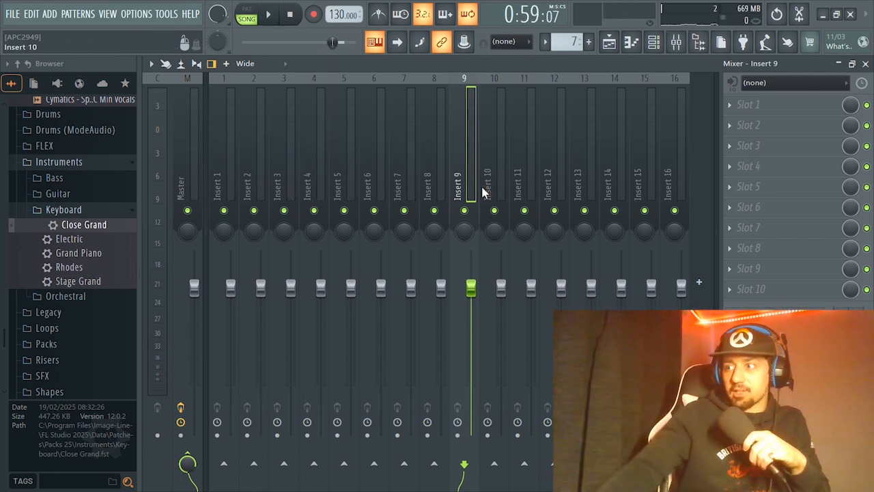
click(244, 170)
click(221, 170)
click(245, 181)
click(343, 186)
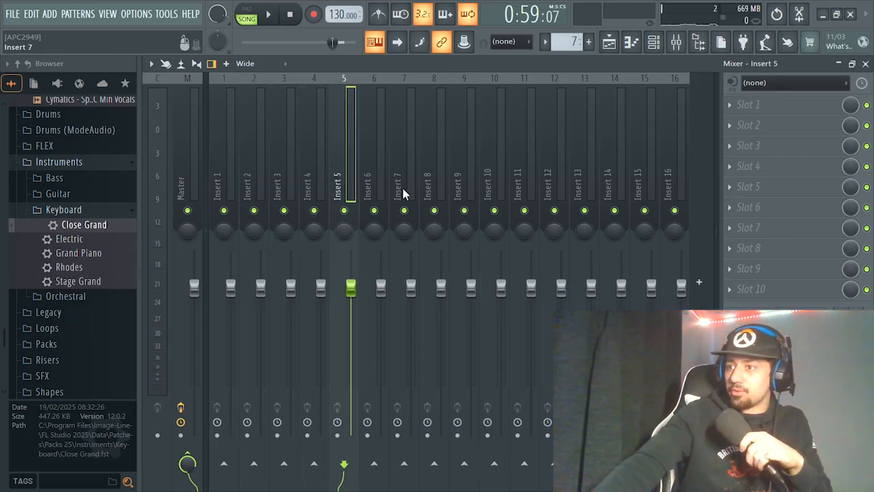
Open the channel rack over the mixer and position it so its mixer track numbers and the first nine inserts are visible
click(674, 42)
drag(684, 155, 729, 145)
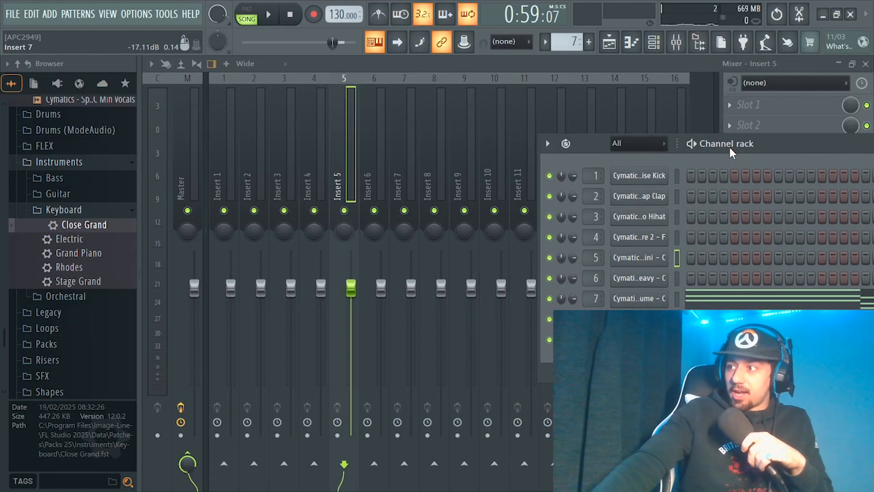
drag(729, 147, 660, 116)
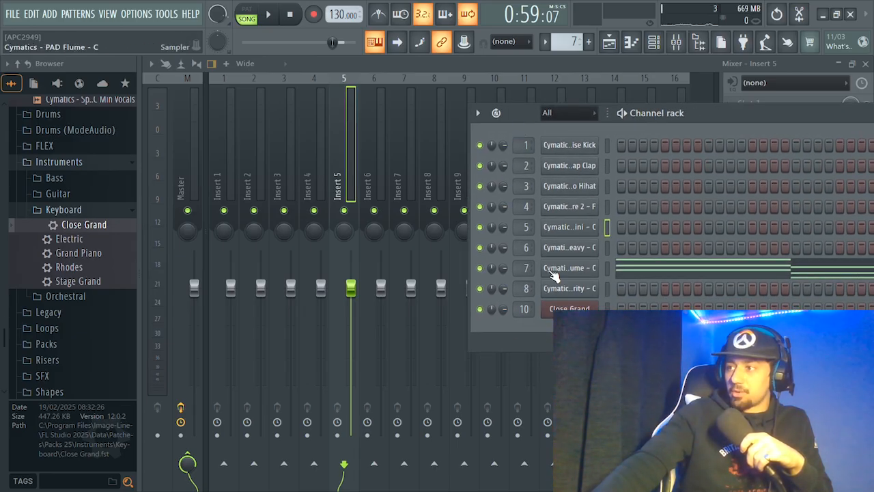
drag(654, 126, 679, 129)
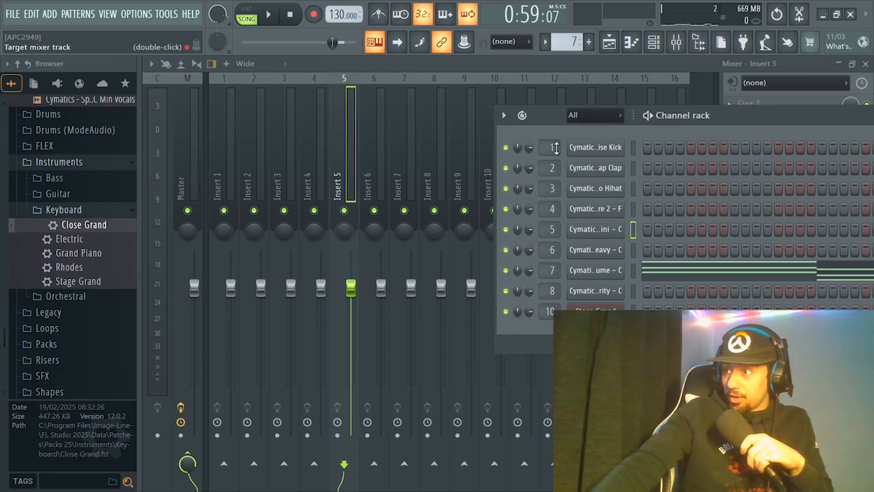
Solo Insert 1 and Insert 3 in turn during playback, matching each to its channel in the channel rack
click(230, 152)
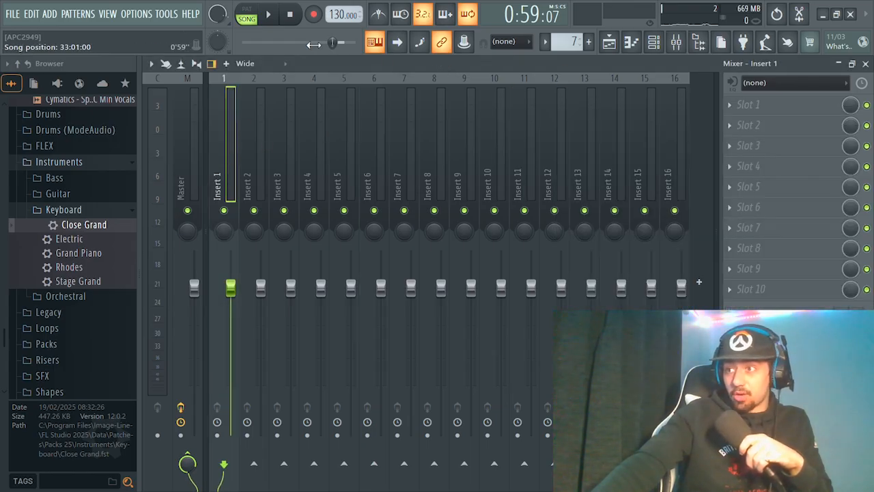
key(space)
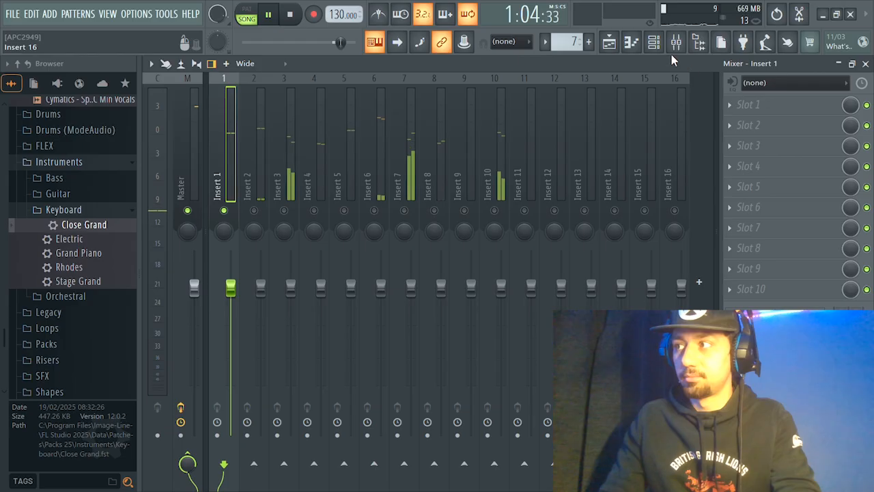
click(653, 42)
key(space)
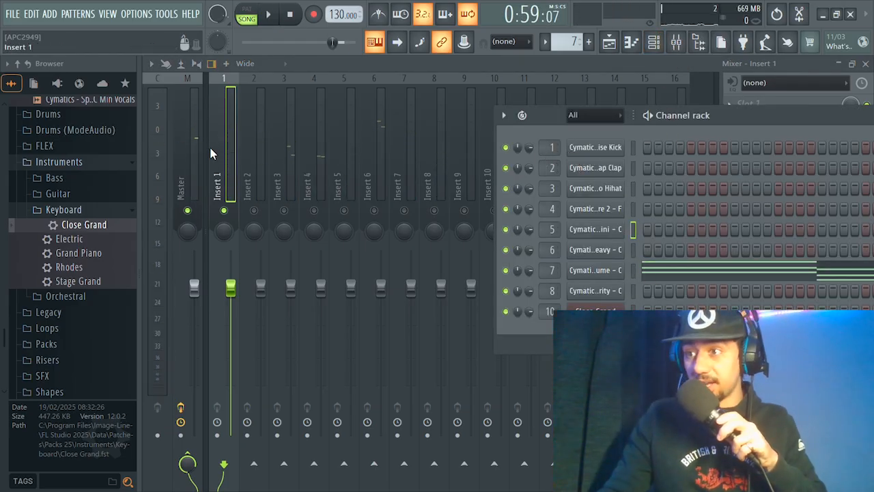
click(275, 16)
key(space)
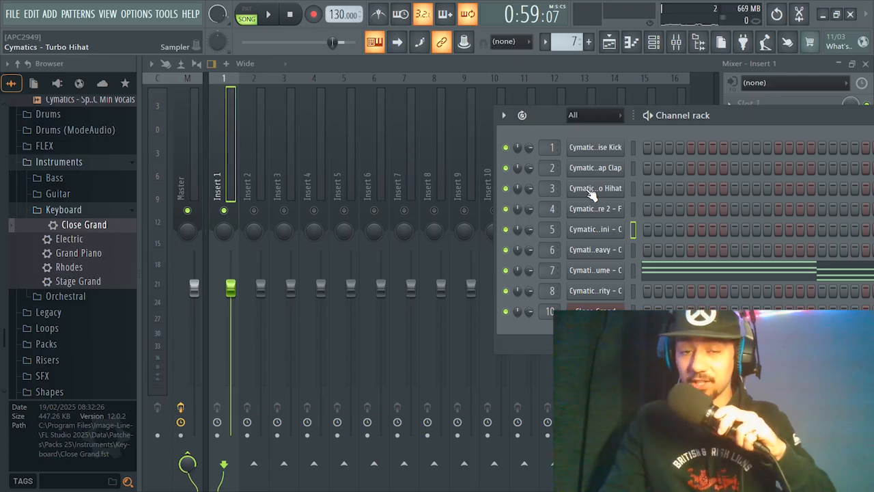
key(space)
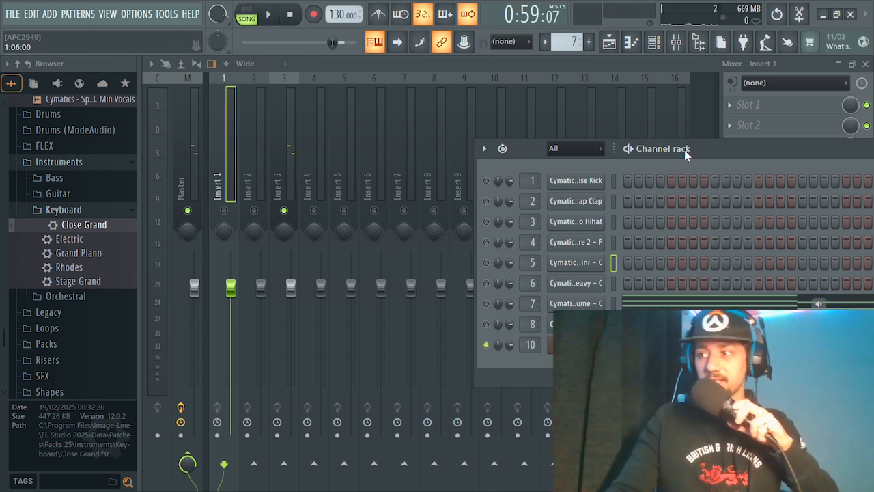
Solo Insert 10, play it and match it to the Close Grand channel in the channel rack, keeping the rack clear of the meters
drag(684, 150, 665, 232)
right_click(483, 212)
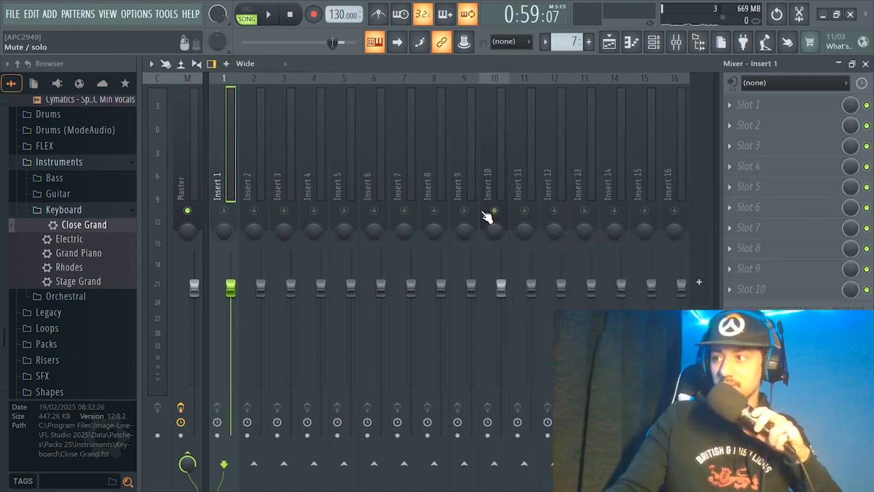
click(654, 43)
click(272, 17)
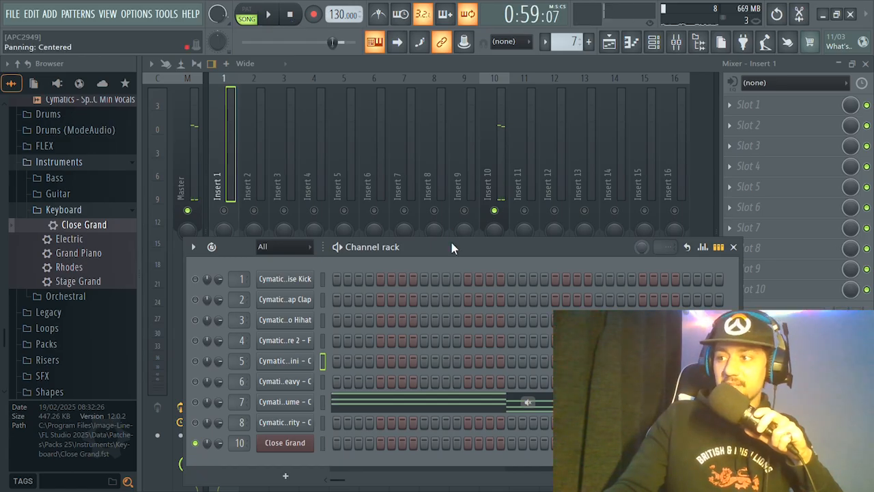
drag(451, 246, 790, 119)
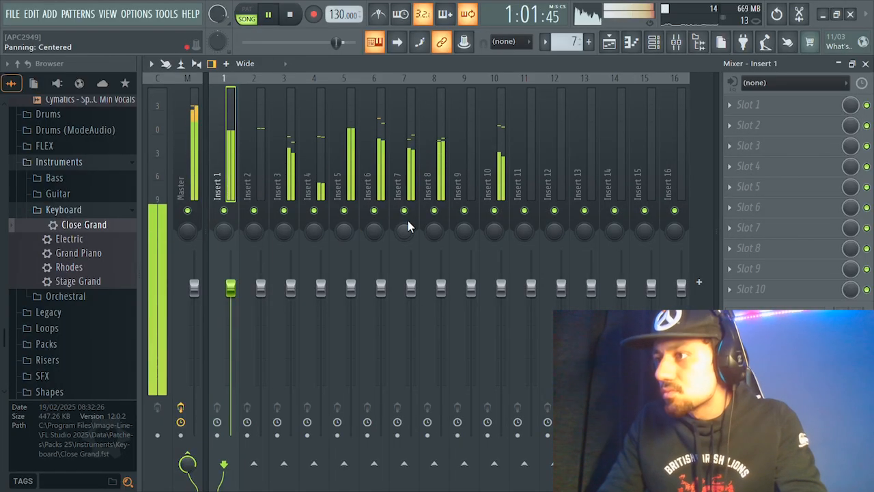
Solo Insert 7 to identify its sound during playback, lower its fader clearly and restore all inserts
click(410, 191)
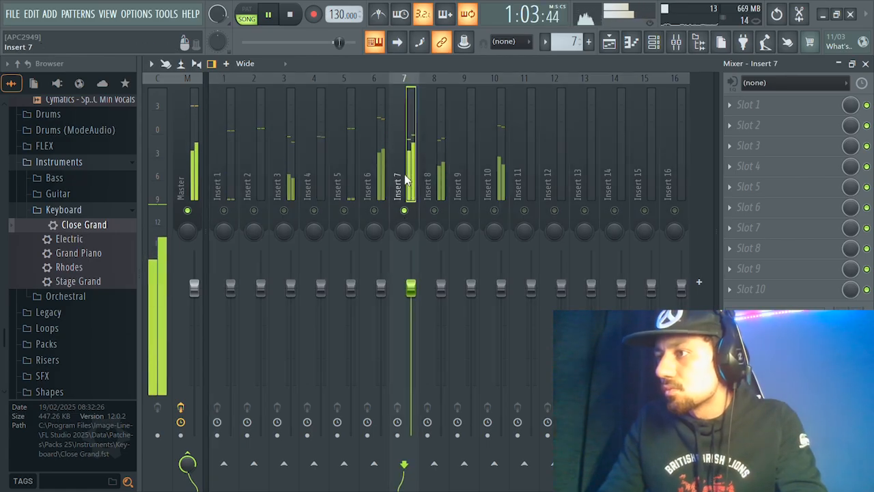
right_click(404, 210)
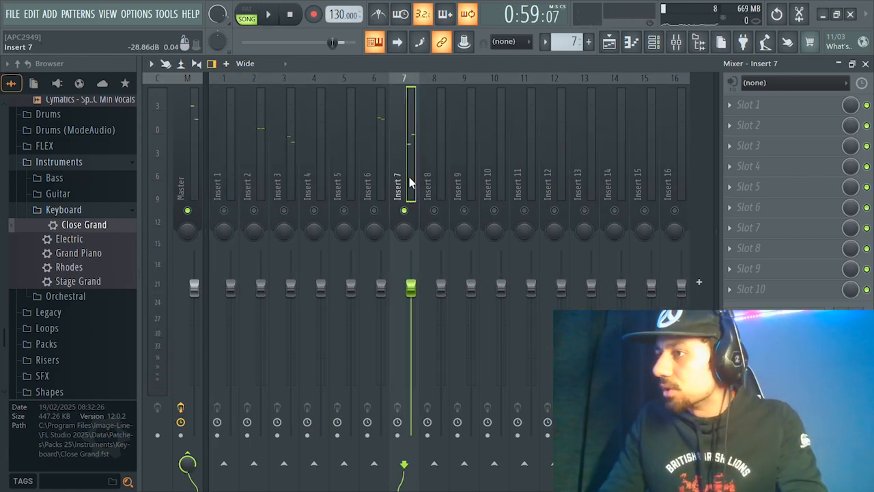
right_click(404, 211)
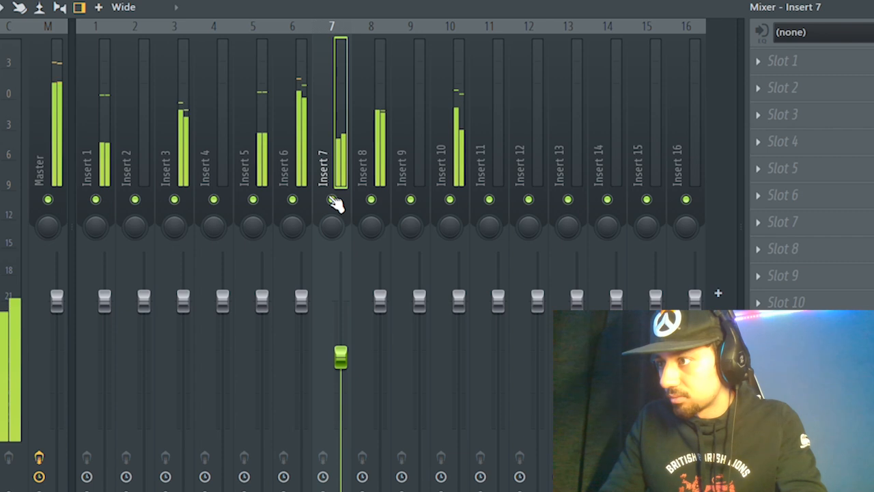
Check Insert 10 in solo during playback, restore all inserts and lower the Insert 6 fader slightly
click(376, 262)
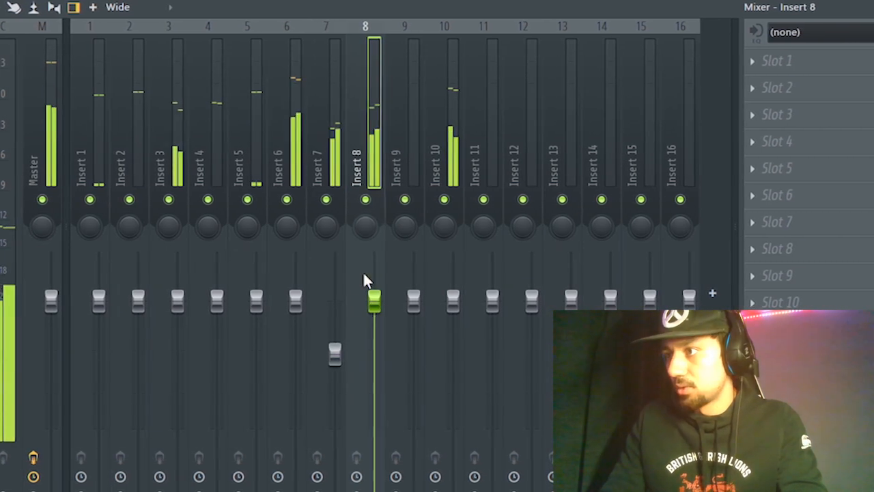
right_click(444, 198)
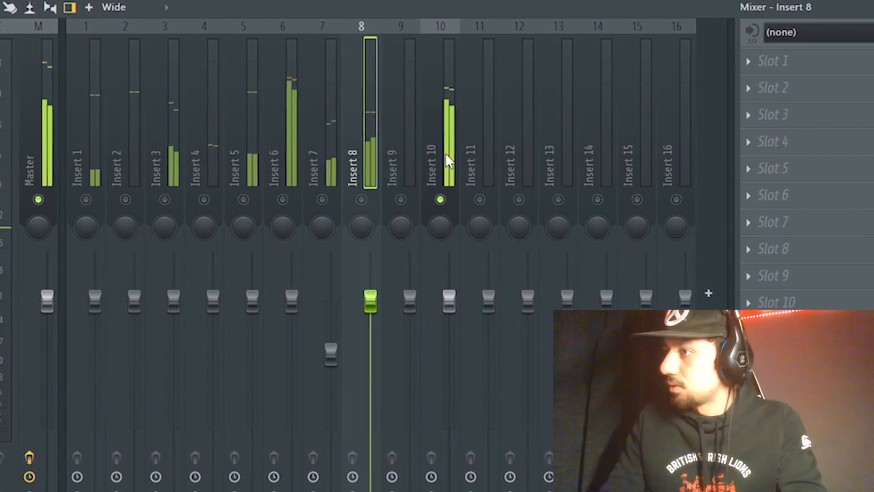
right_click(437, 200)
click(280, 146)
drag(294, 295, 293, 314)
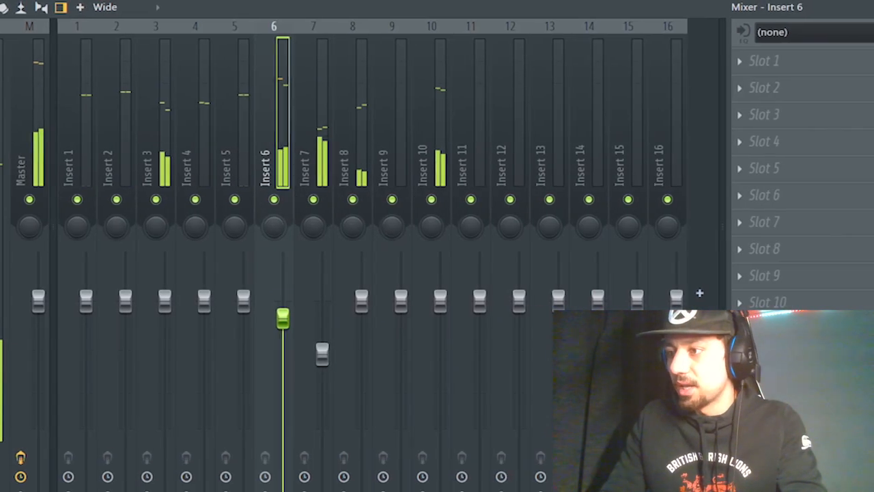
Lower the Insert 3 fader clearly and, with Insert 2 soloed, the Insert 2 fader slightly
click(160, 130)
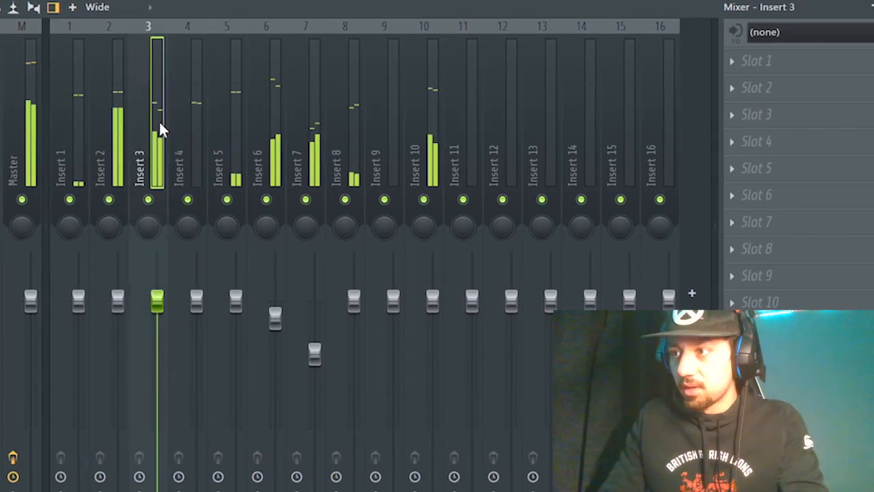
drag(158, 299, 158, 345)
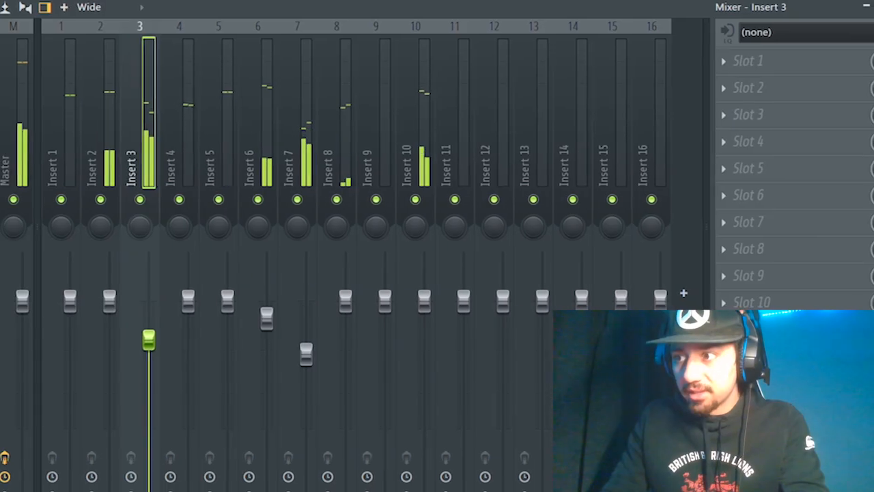
click(105, 126)
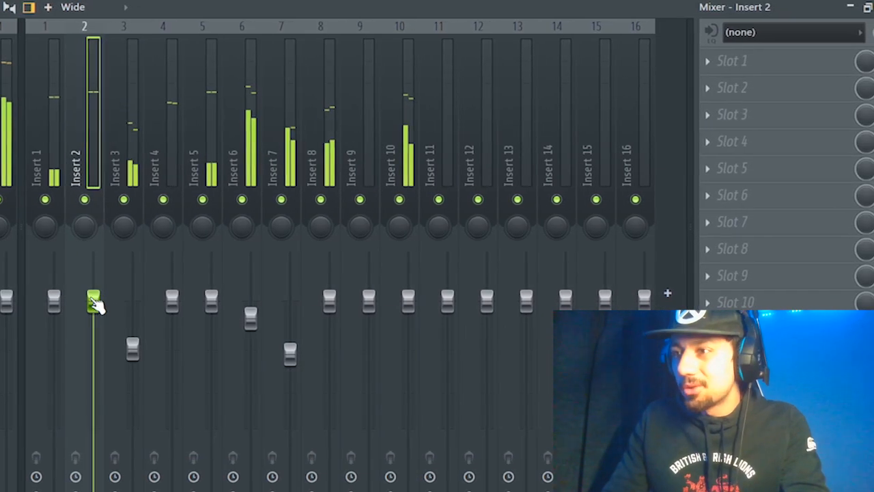
right_click(86, 200)
drag(95, 301, 95, 314)
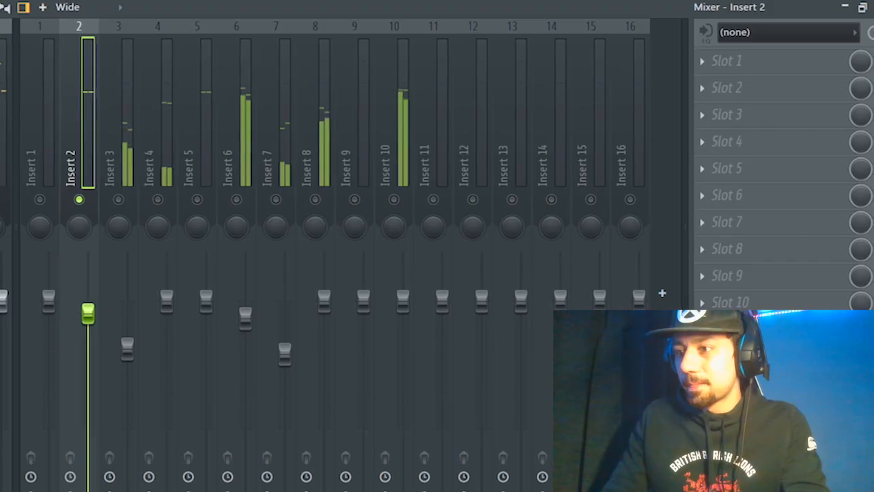
Check Inserts 3, 4, 1 and 5 in solo, lower the Insert 4 fader slightly and restore all inserts
right_click(118, 200)
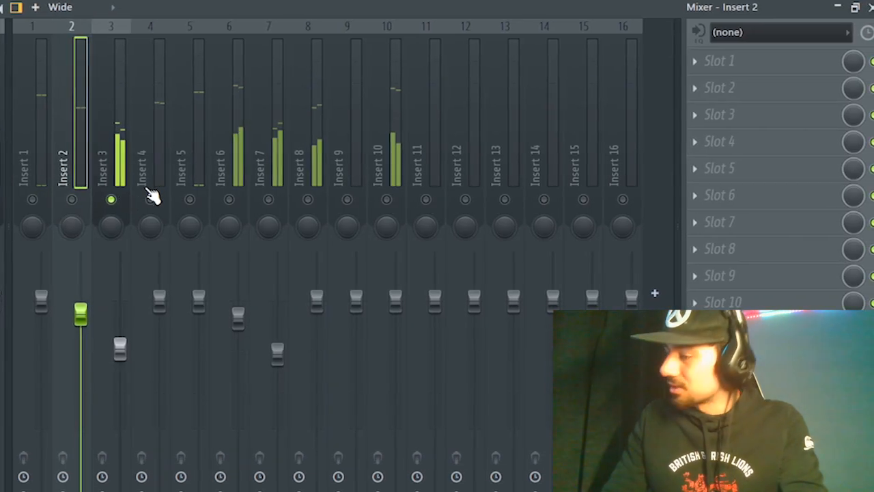
right_click(151, 200)
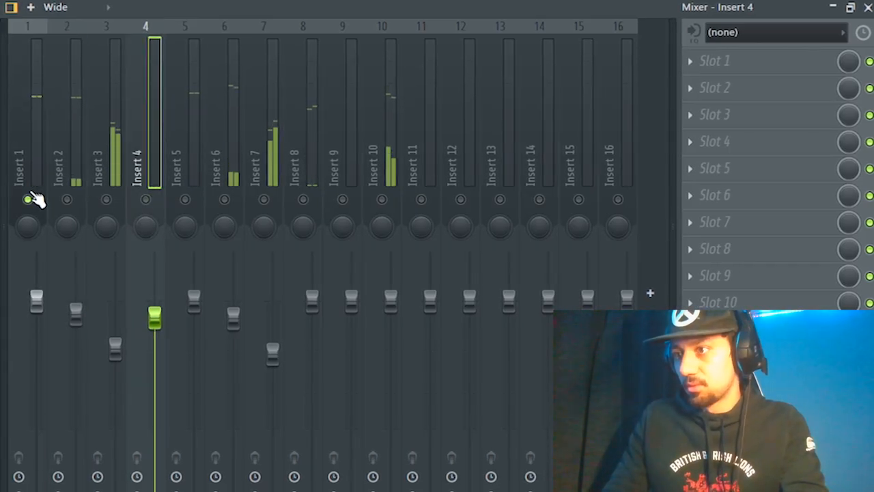
right_click(29, 200)
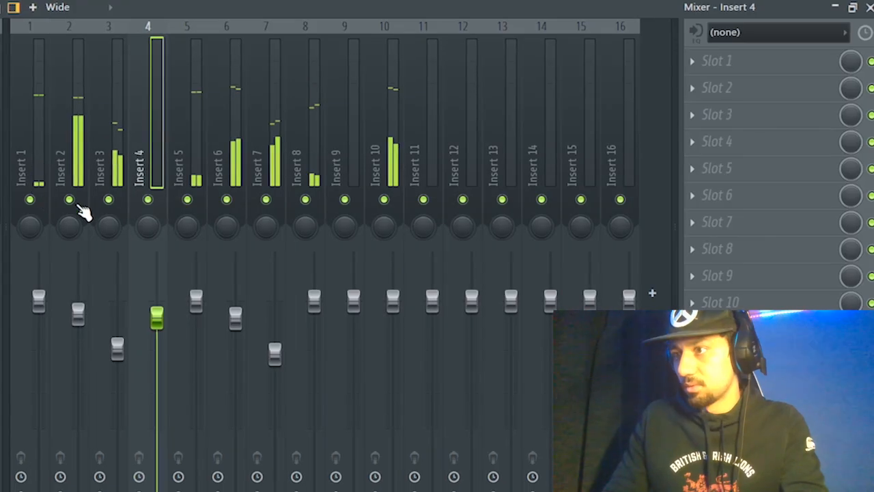
right_click(192, 199)
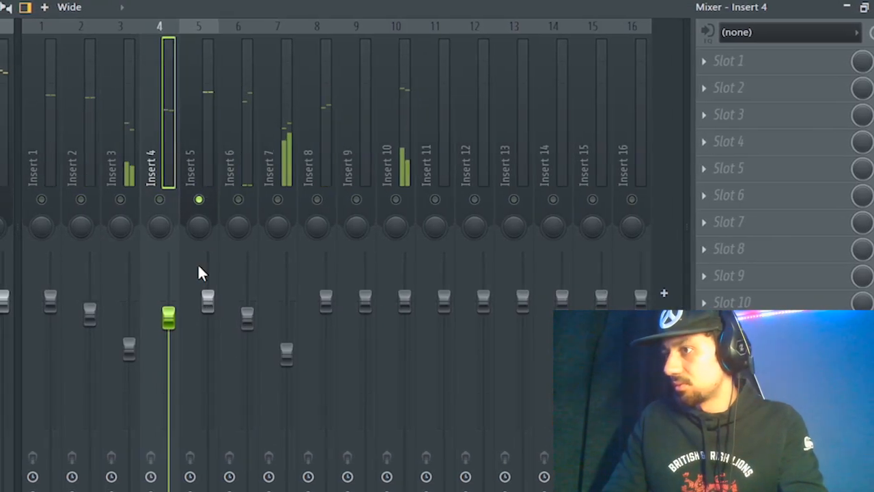
right_click(197, 200)
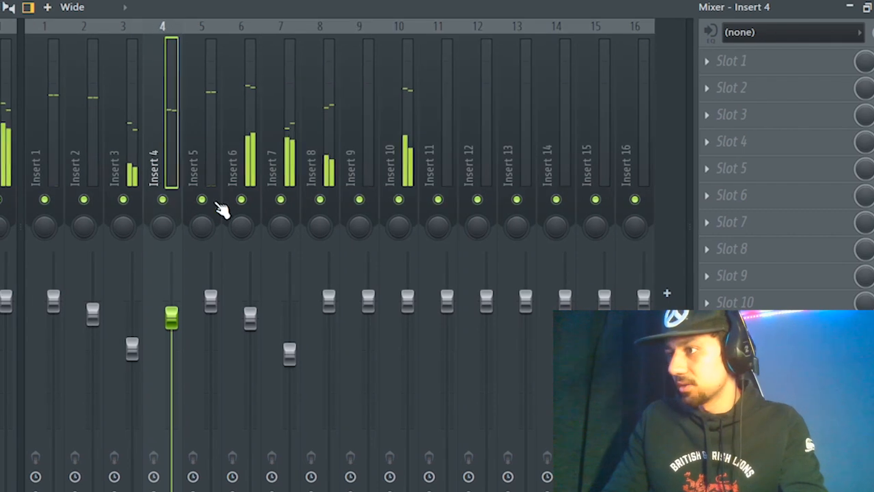
Lower the Insert 8 fader slightly, checking it in solo before and after, and stop playback
right_click(321, 200)
click(331, 181)
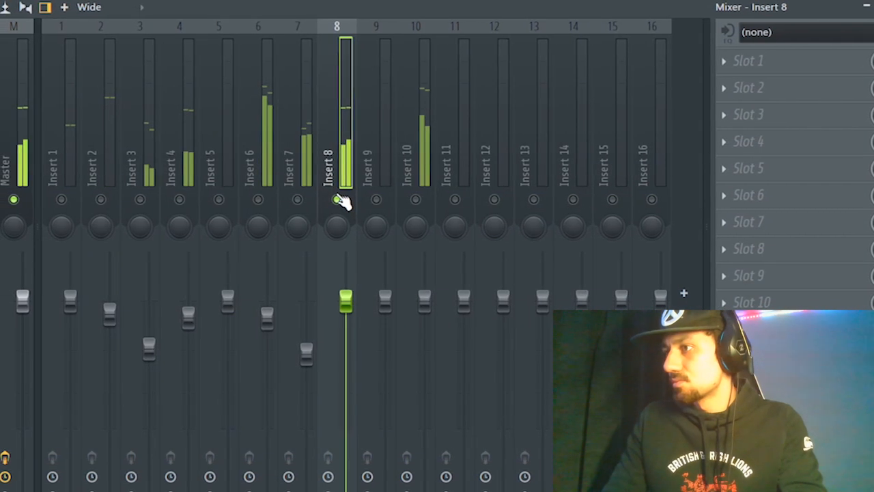
right_click(334, 199)
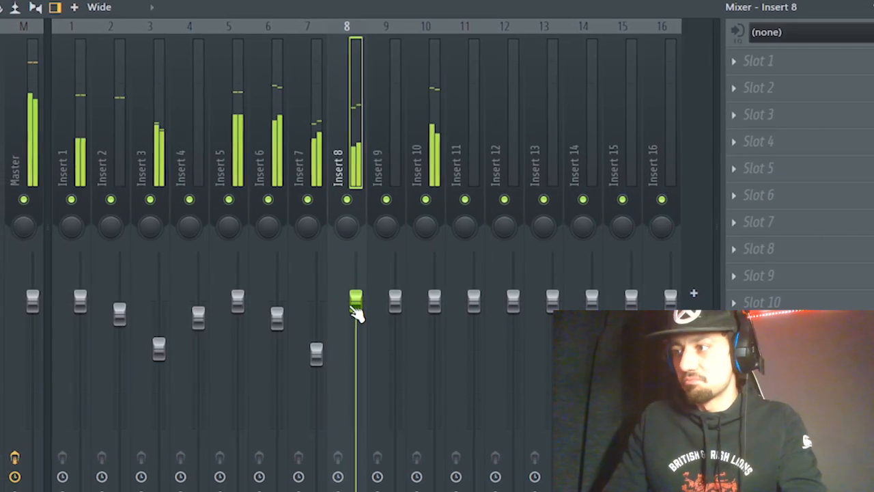
drag(359, 305, 359, 324)
right_click(350, 199)
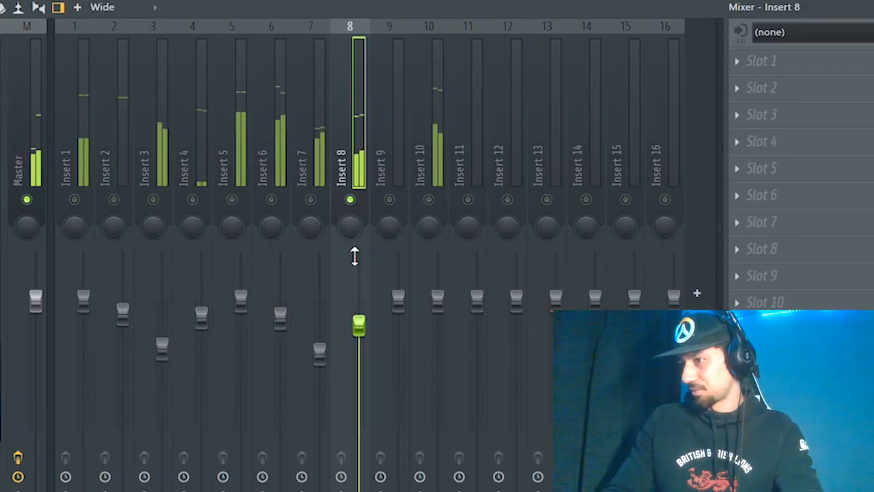
right_click(349, 198)
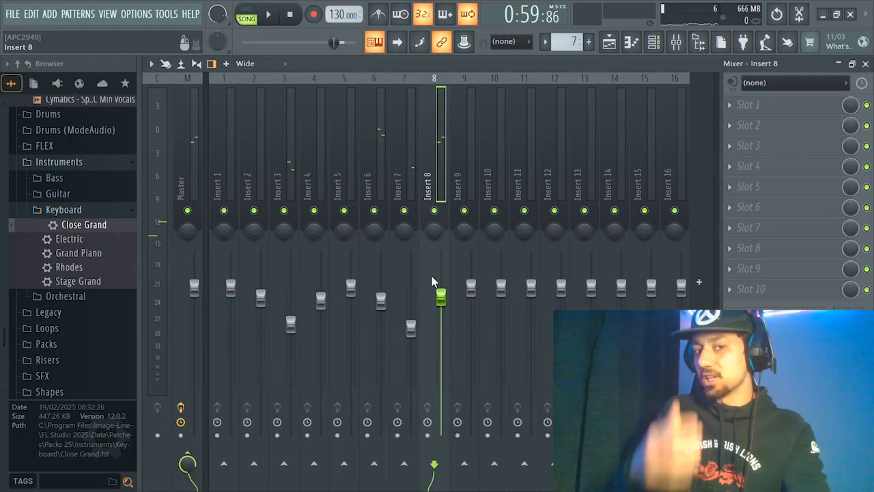
key(space)
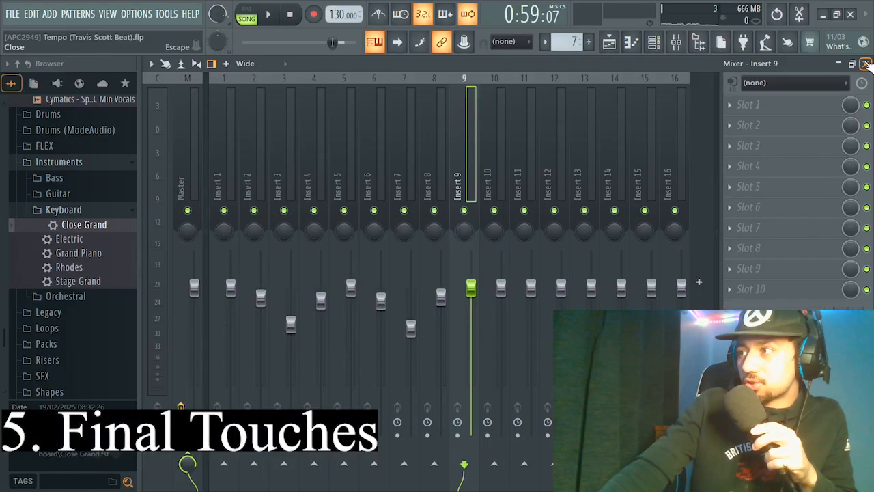
Close the mixer and the channel rack and bring the song's intro into view in the playlist
click(867, 63)
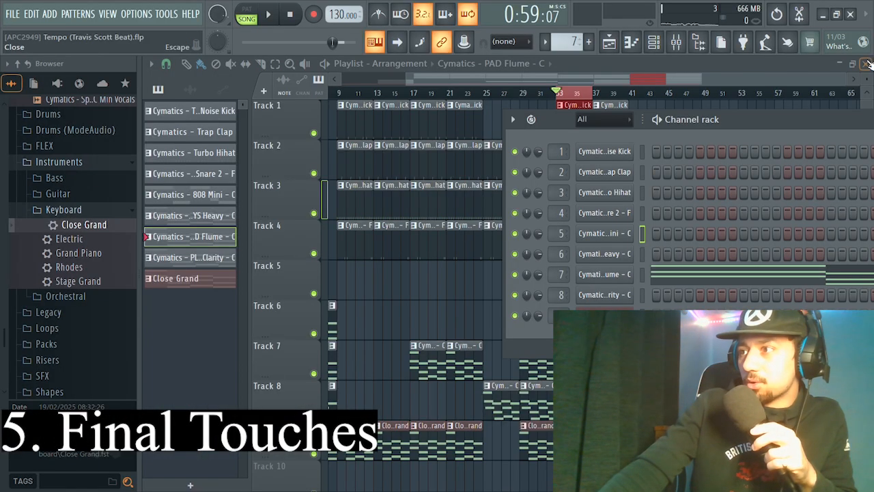
drag(750, 117, 431, 118)
click(736, 118)
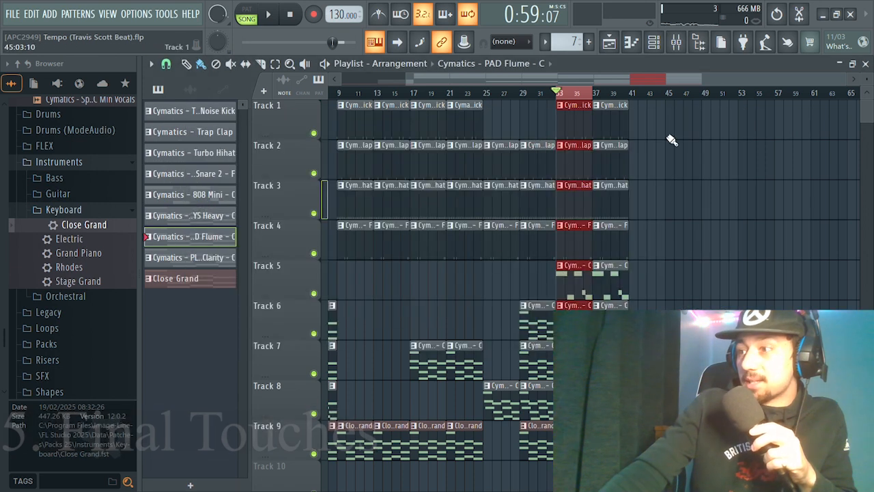
click(616, 49)
click(615, 49)
scroll(530, 156, up, 4)
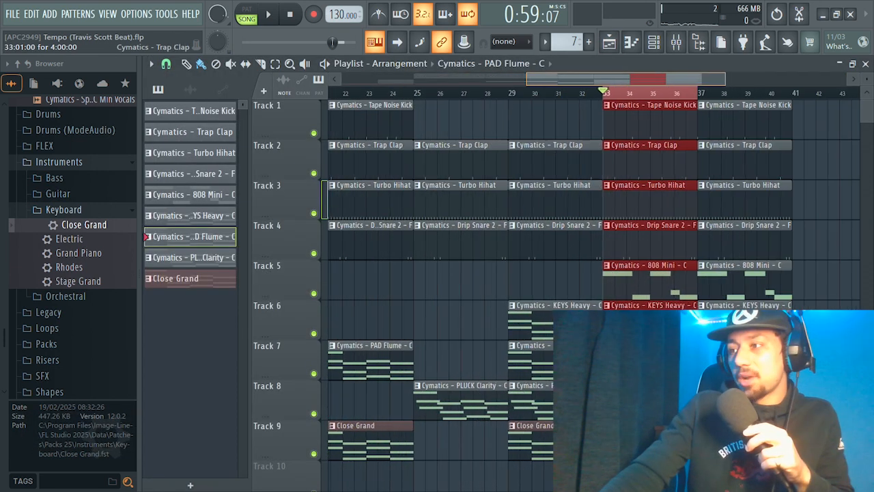
scroll(342, 199, down, 5)
scroll(342, 199, up, 8)
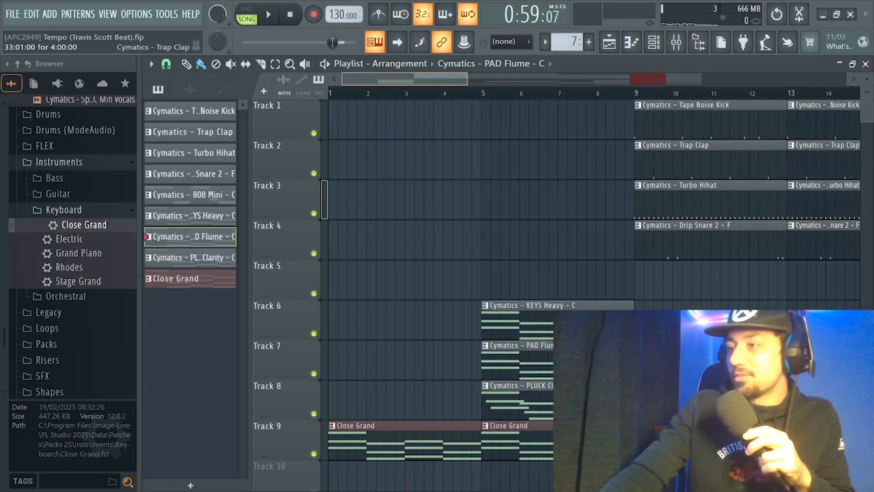
scroll(341, 199, down, 1)
Set the playback position in bar 5, where the layered chord clips begin before the drums enter
click(482, 95)
click(659, 166)
mouse_move(464, 190)
mouse_down()
mouse_move(451, 188)
mouse_move(485, 157)
mouse_move(510, 161)
mouse_move(536, 133)
mouse_move(546, 105)
mouse_up()
right_click(489, 164)
drag(616, 196, 579, 246)
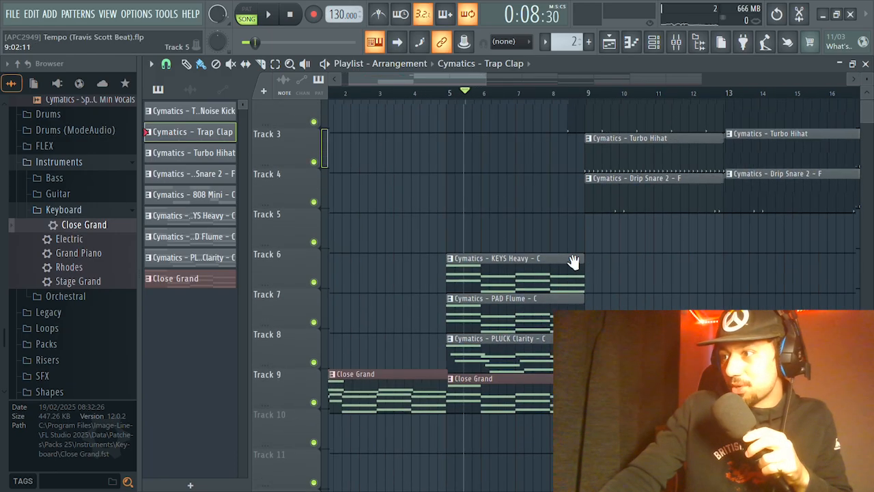
Trim the KEYS Heavy, PAD Flume, PLUCK Clarity and Close Grand clips at bar 5 to end halfway through bar 8, and play the section
scroll(579, 246, up, 5)
drag(683, 320, 626, 322)
drag(682, 355, 630, 357)
drag(680, 388, 626, 398)
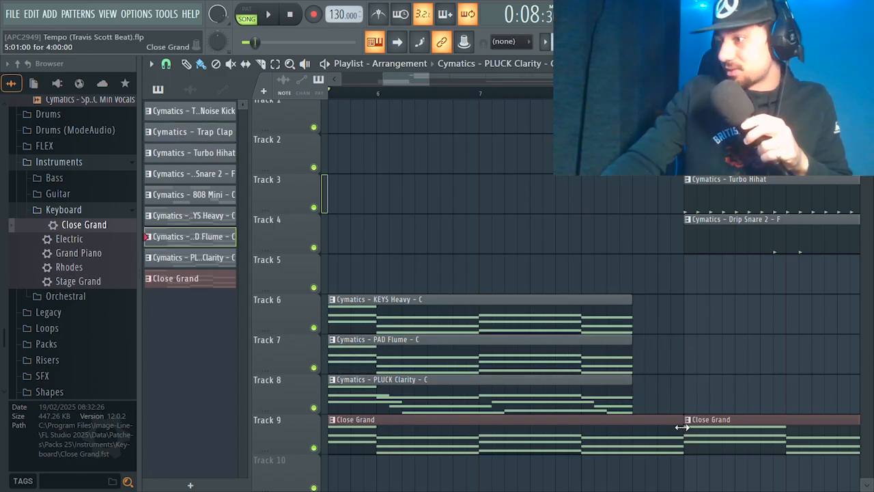
drag(682, 426, 626, 425)
scroll(467, 197, down, 4)
key(space)
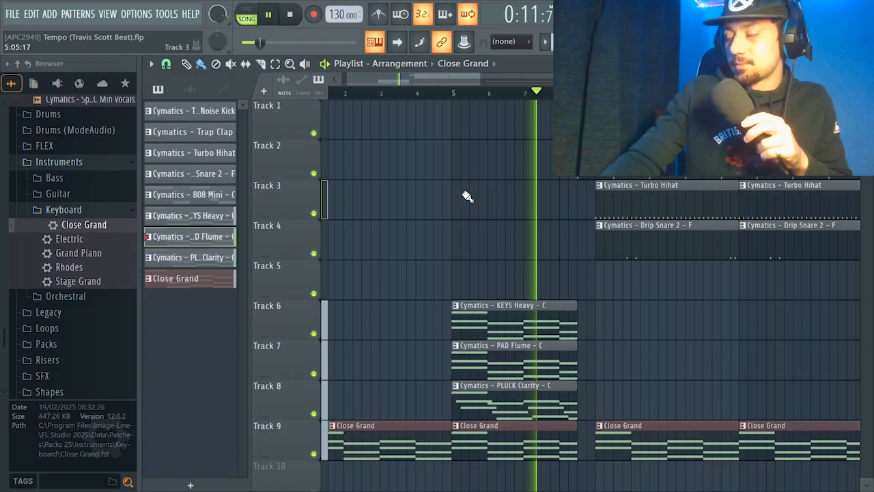
Stop playback and trim the Turbo Hihat, Drip Snare 2, KEYS Heavy, PAD Flume, PLUCK Clarity and Close Grand clips at bar 29 to end halfway through bar 32
click(291, 16)
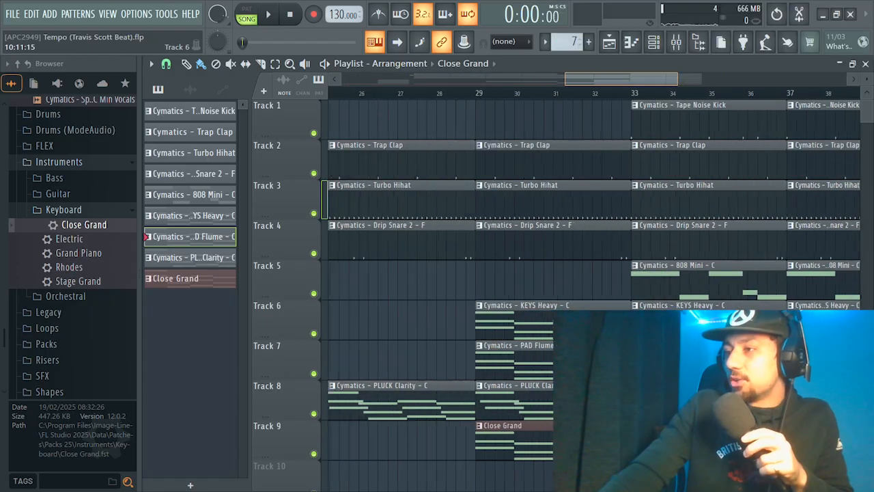
drag(621, 79, 627, 97)
drag(599, 205, 562, 207)
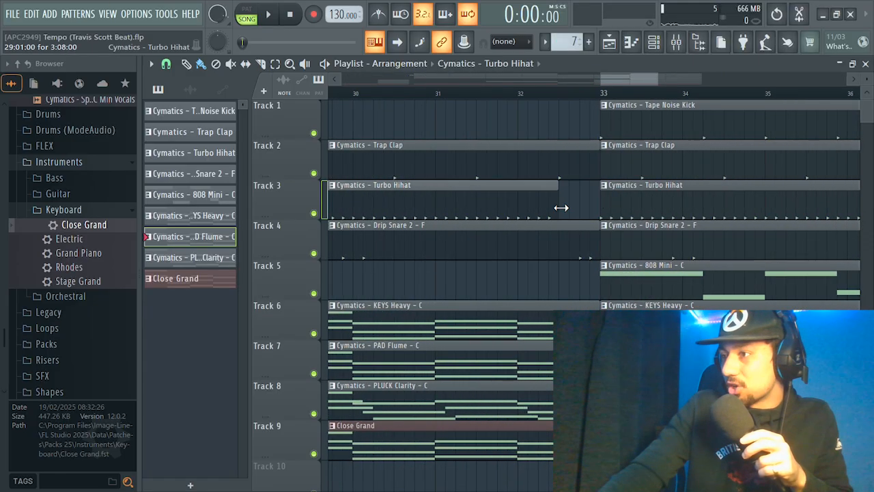
drag(589, 239, 558, 242)
click(593, 324)
drag(598, 324, 559, 323)
drag(599, 355, 558, 355)
drag(599, 394, 557, 393)
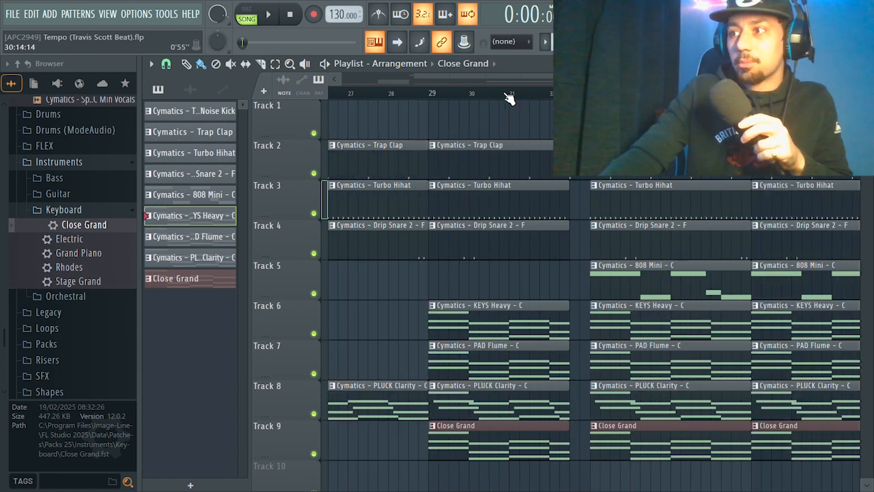
Play the transition from late in bar 30 into bar 33, and play the full arrangement from the beginning
click(498, 98)
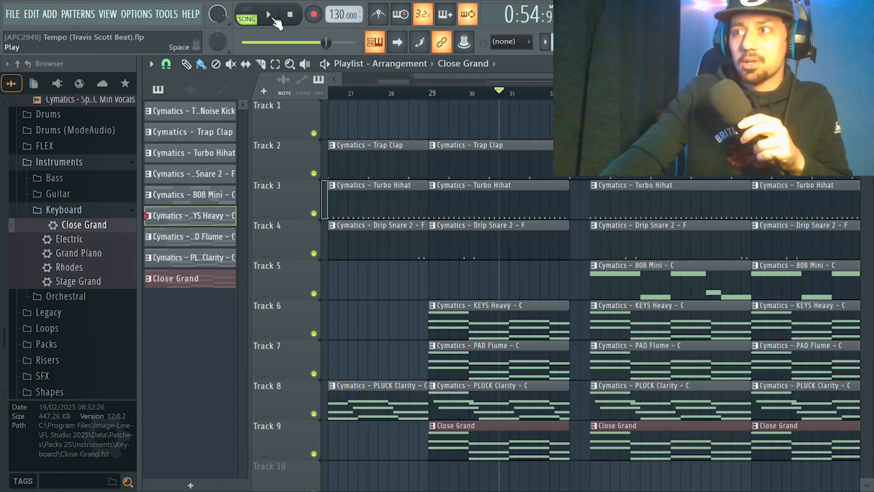
click(271, 15)
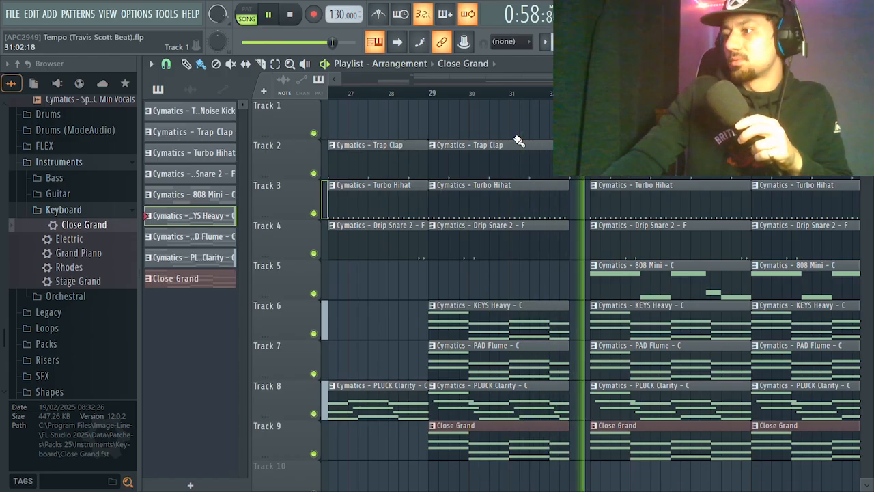
key(space)
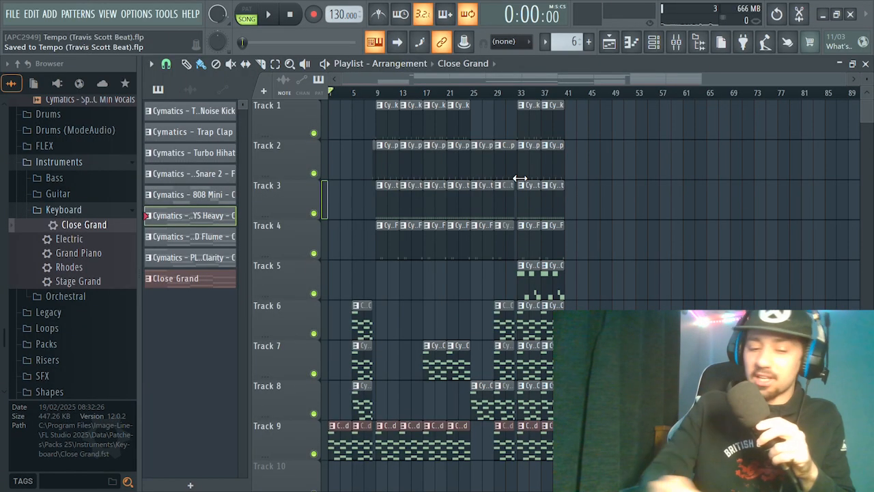
key(space)
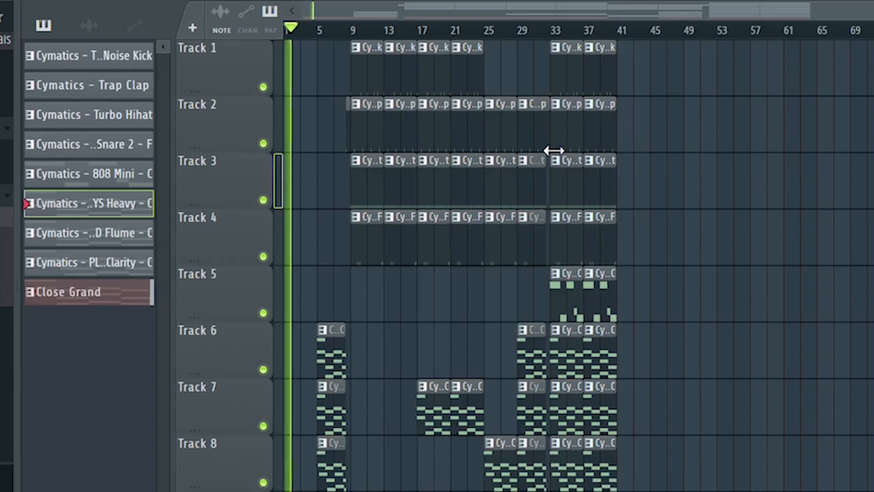